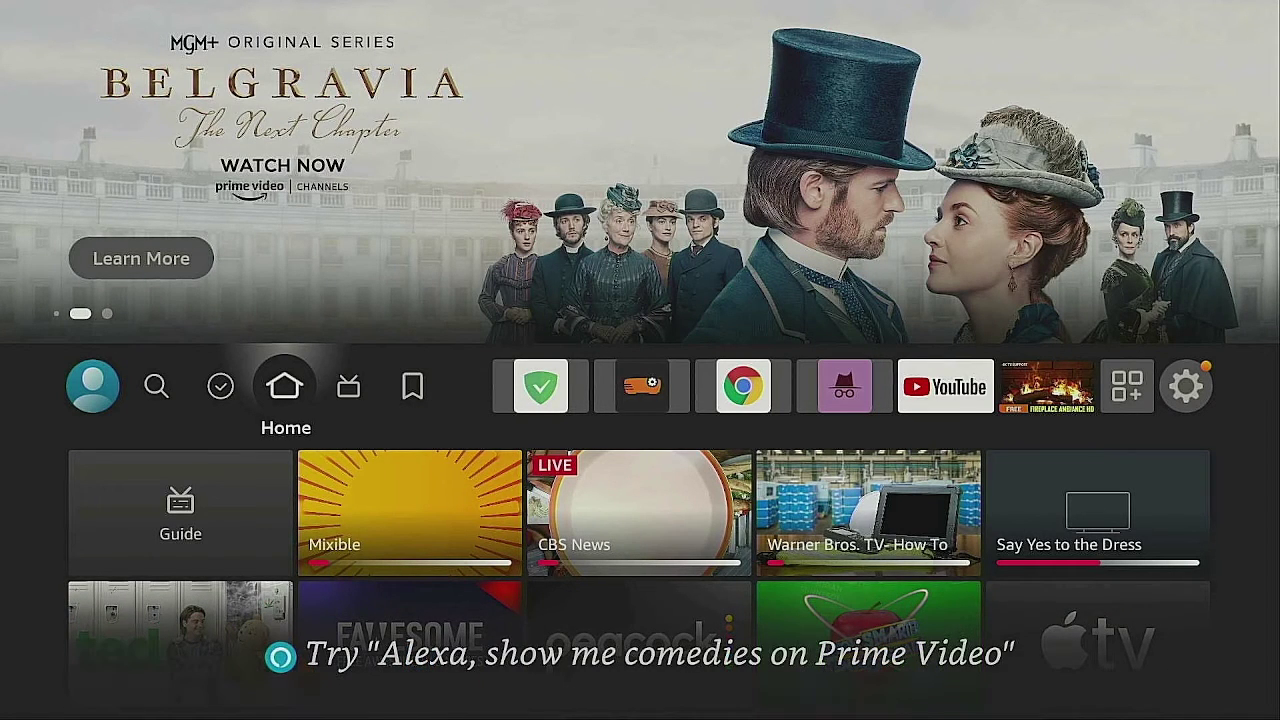
Open the text search in the Find section of the Fire TV home screen.
key(Left)
key(Left)
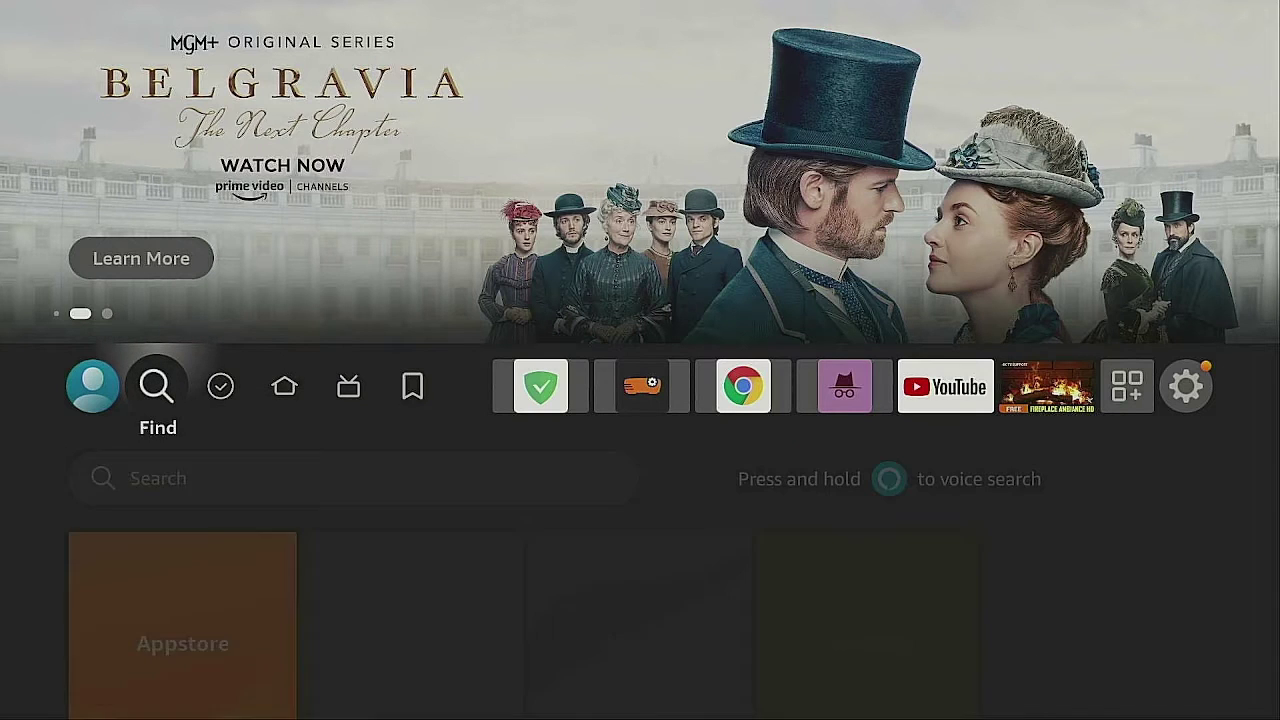
key(Down)
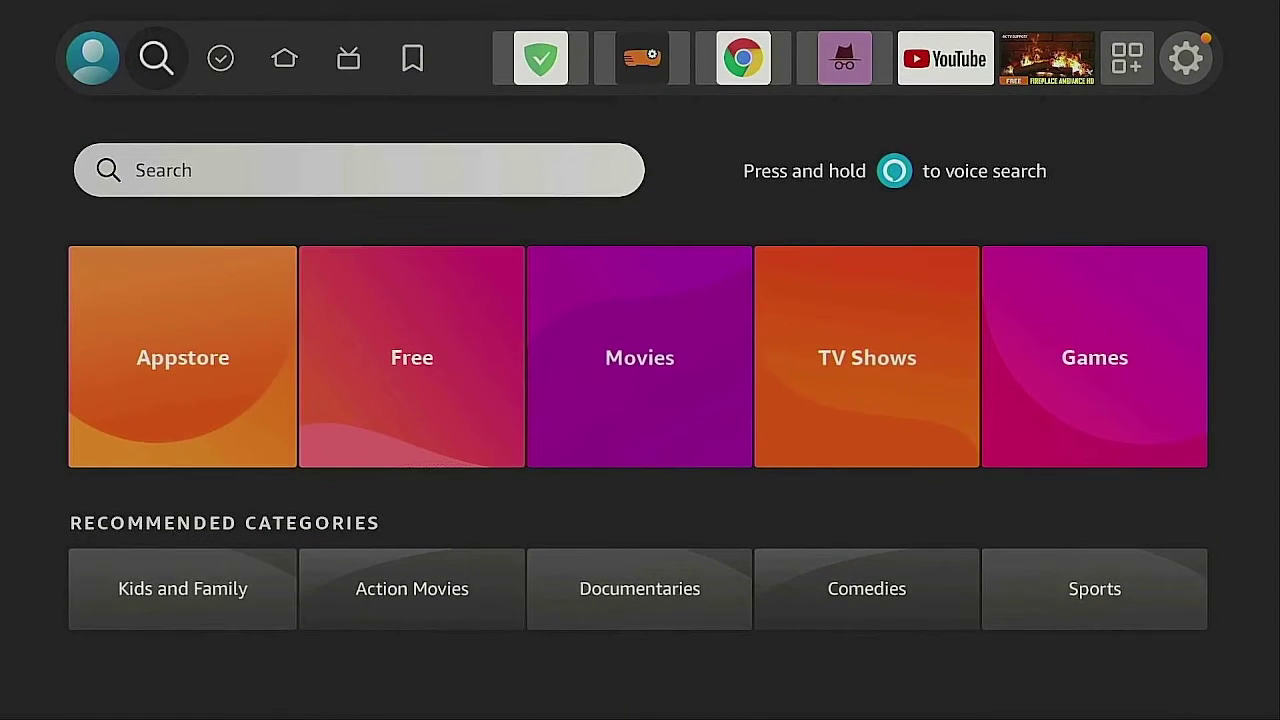
key(Return)
Search for Downloader and open its app details page.
key(Right)
key(Right)
key(Right)
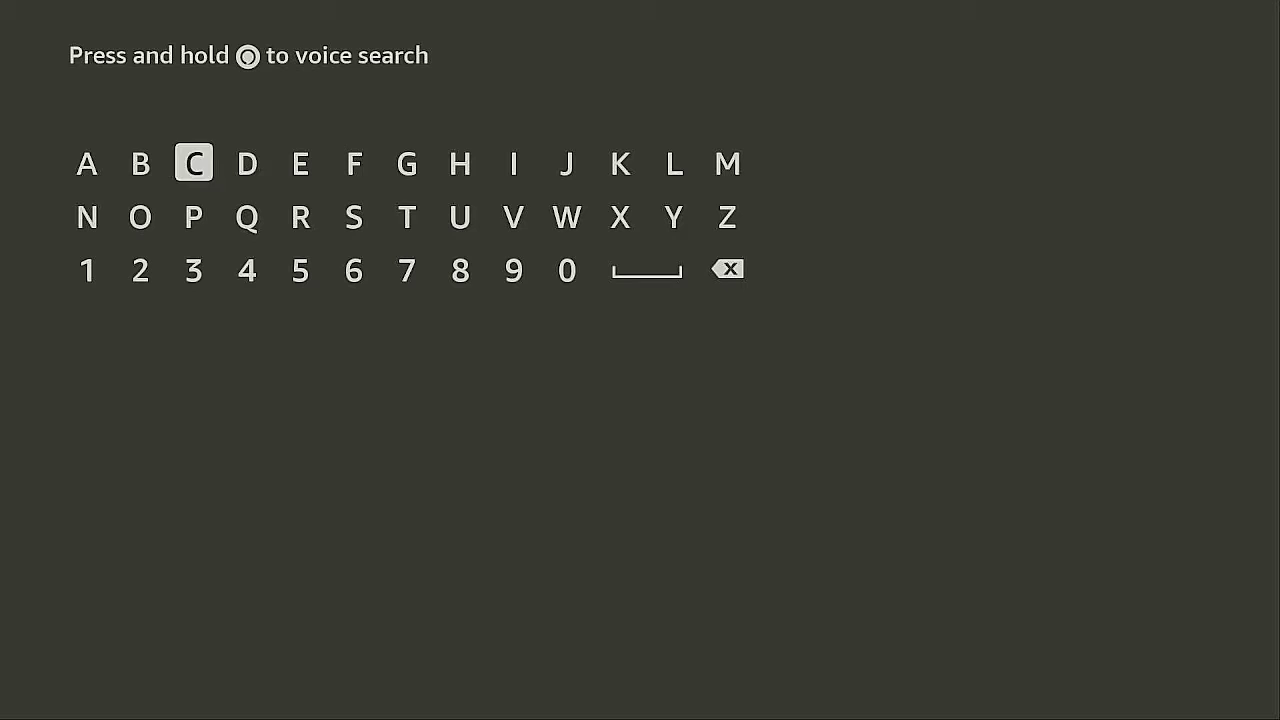
key(Return)
key(Down)
key(Down)
key(Down)
key(Down)
key(Down)
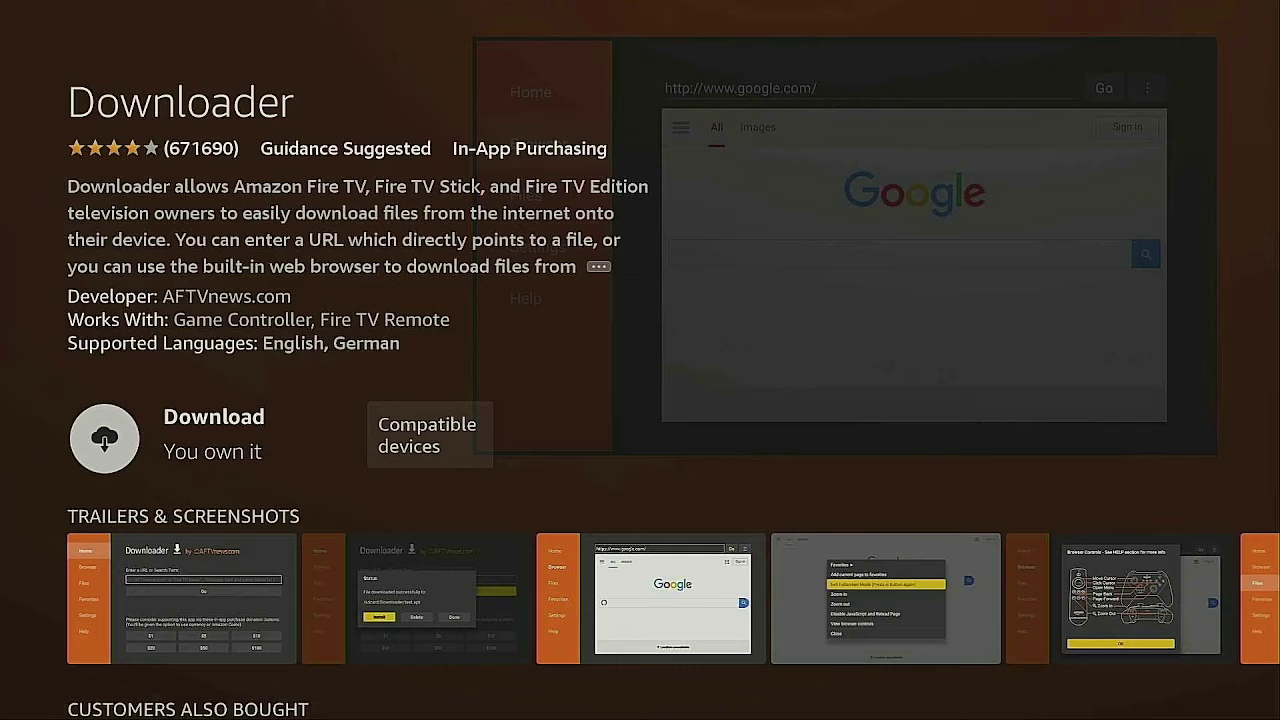
Download and launch Downloader, allowing it access to photos, media and files and dismissing the Quick Start Guide.
key(Return)
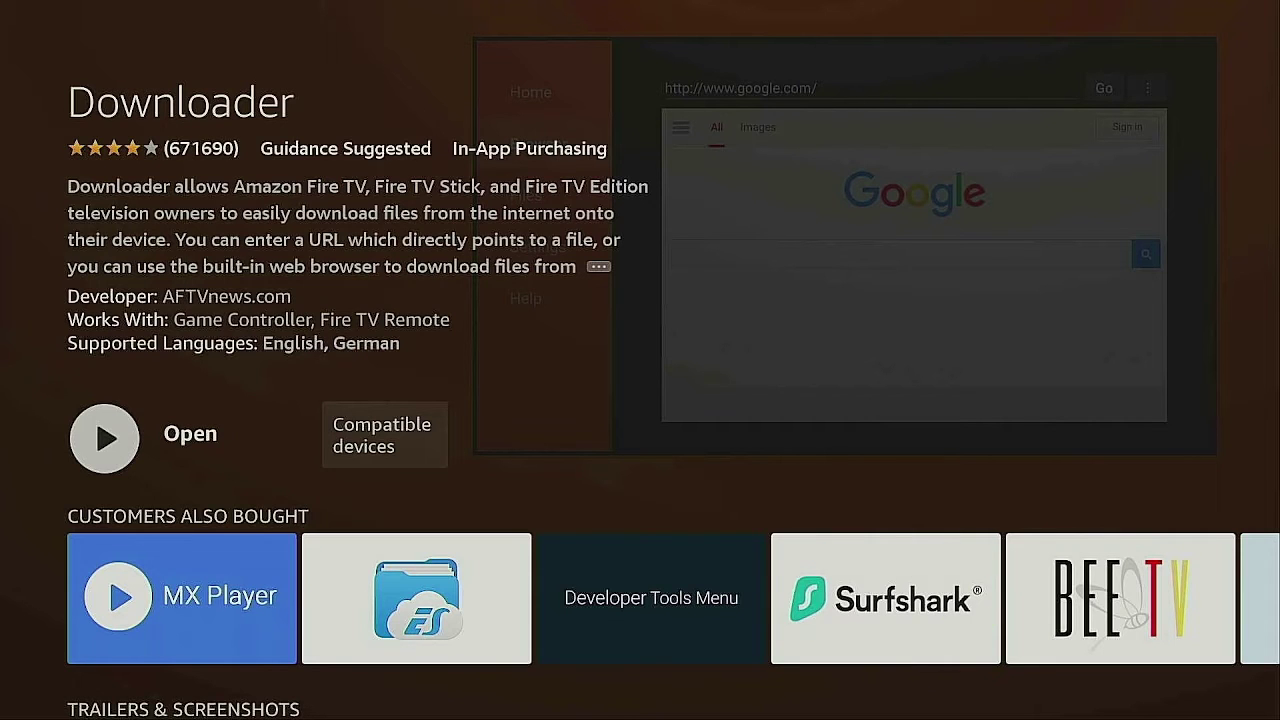
key(Return)
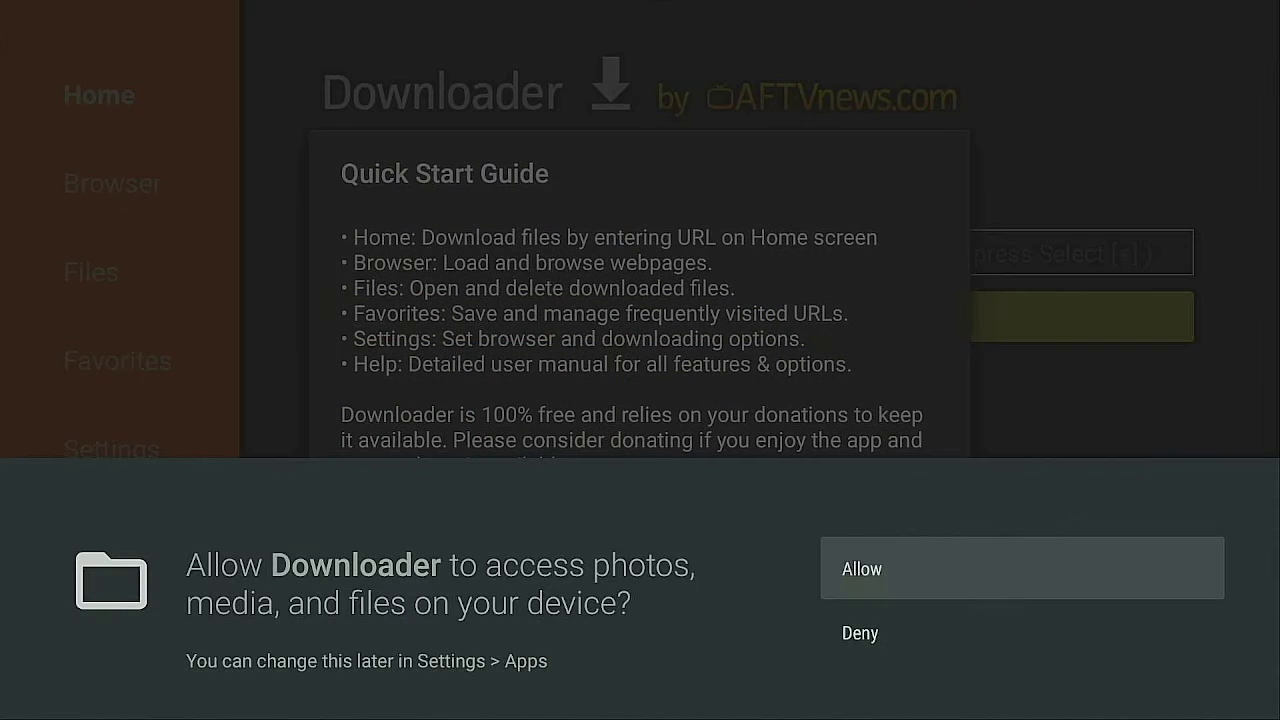
key(Return)
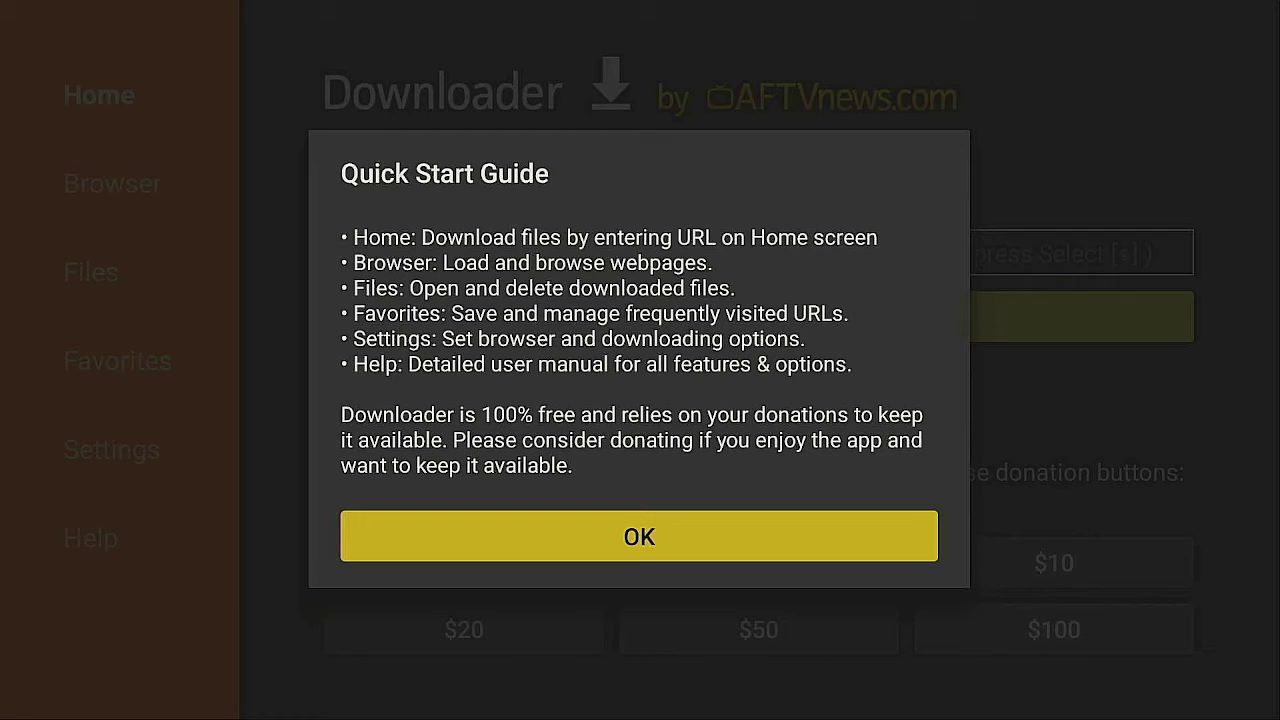
key(Return)
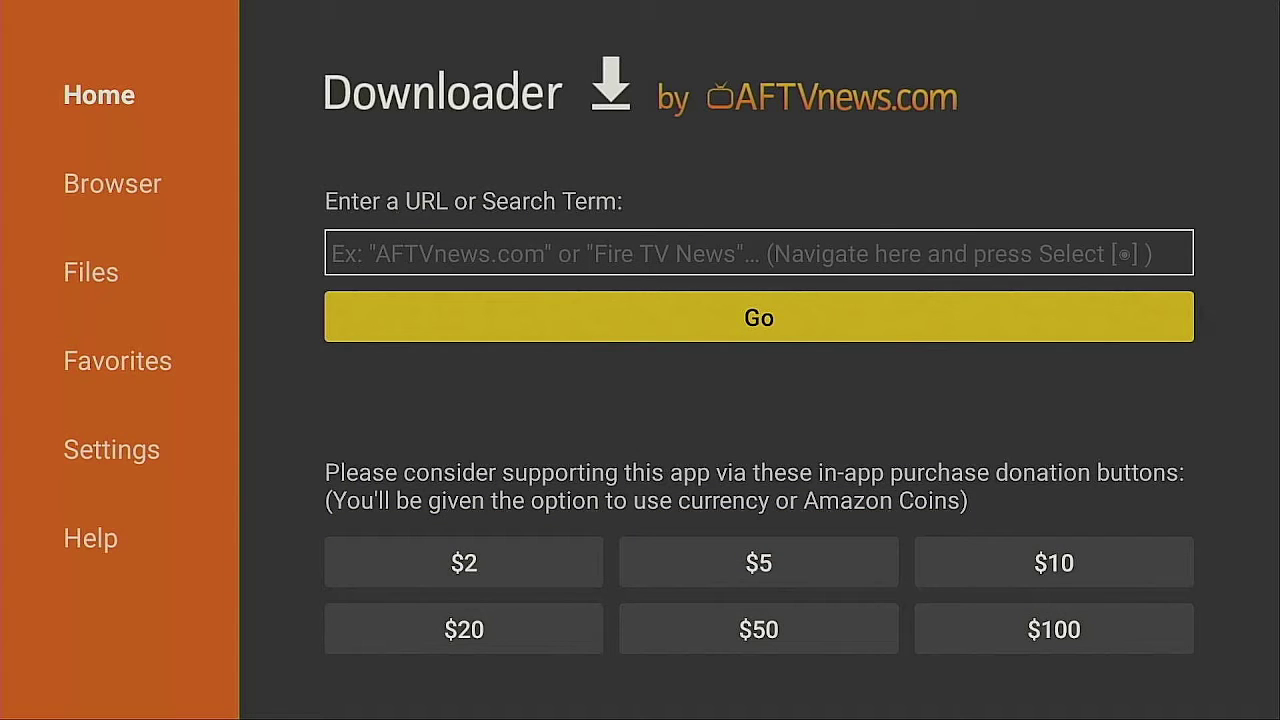
Enter "kodi" as the start of the web address in Downloader's URL field.
key(Up)
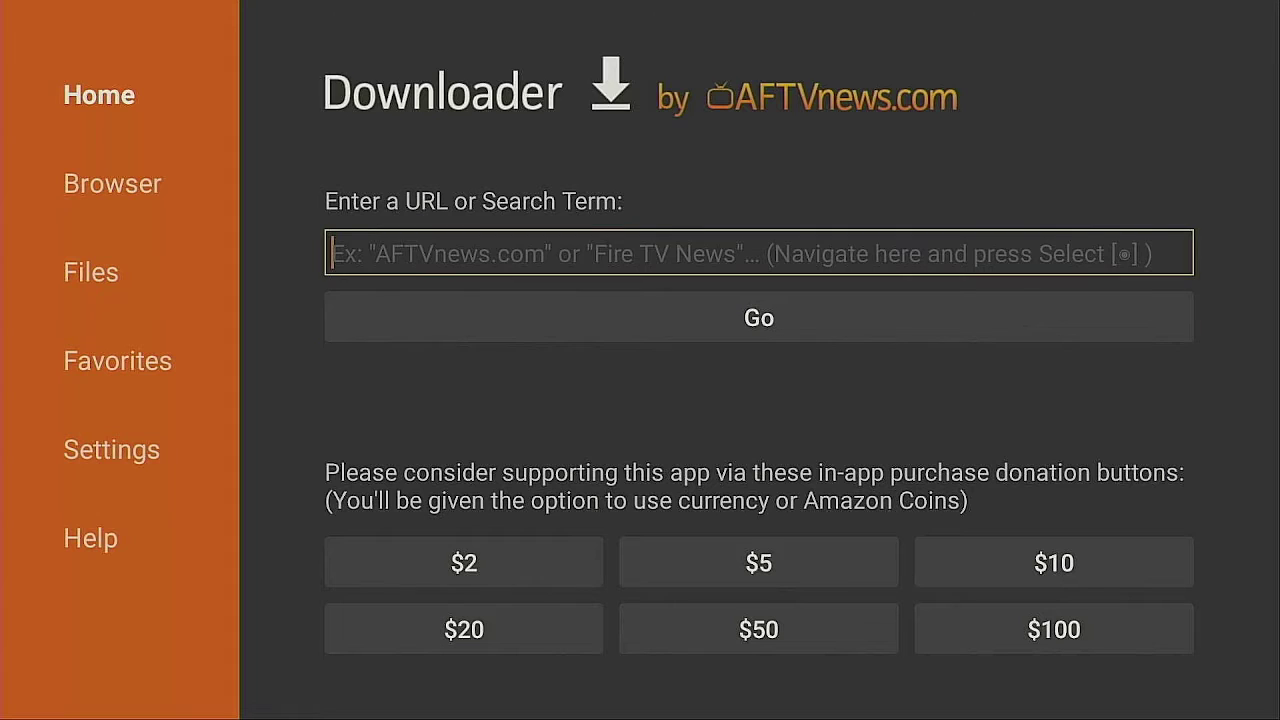
key(Return)
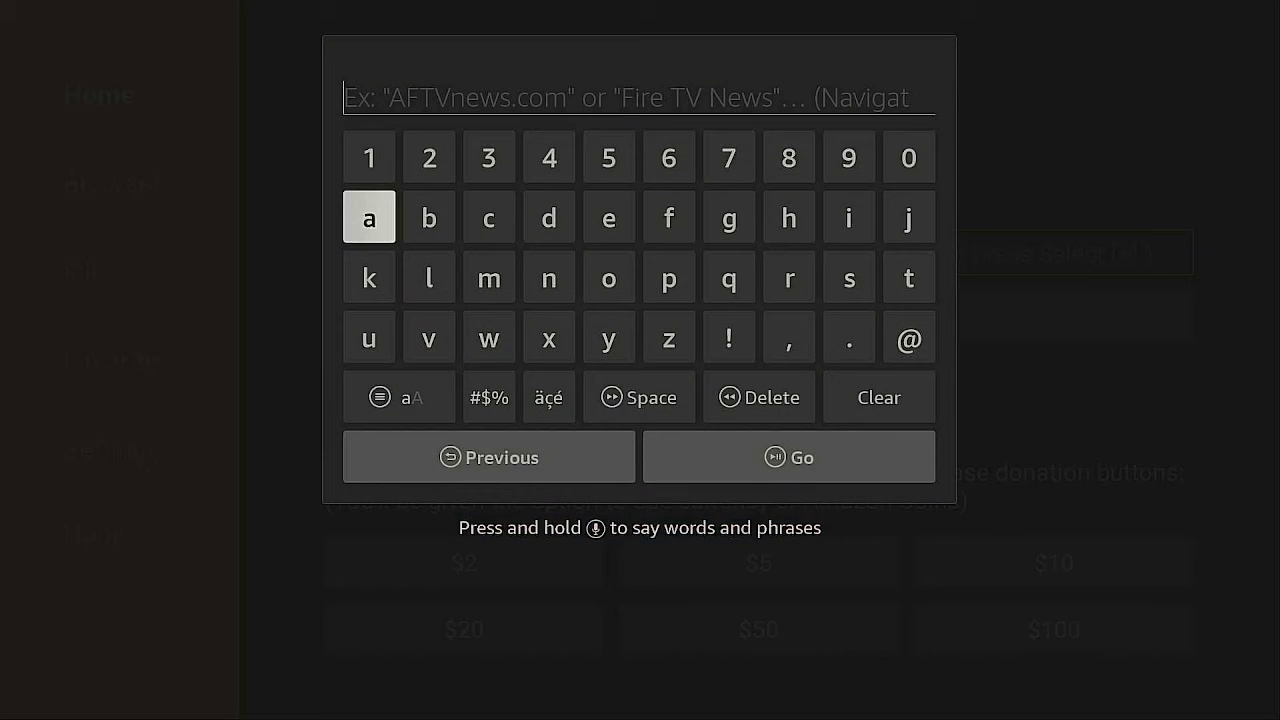
key(Up)
key(Down)
key(Down)
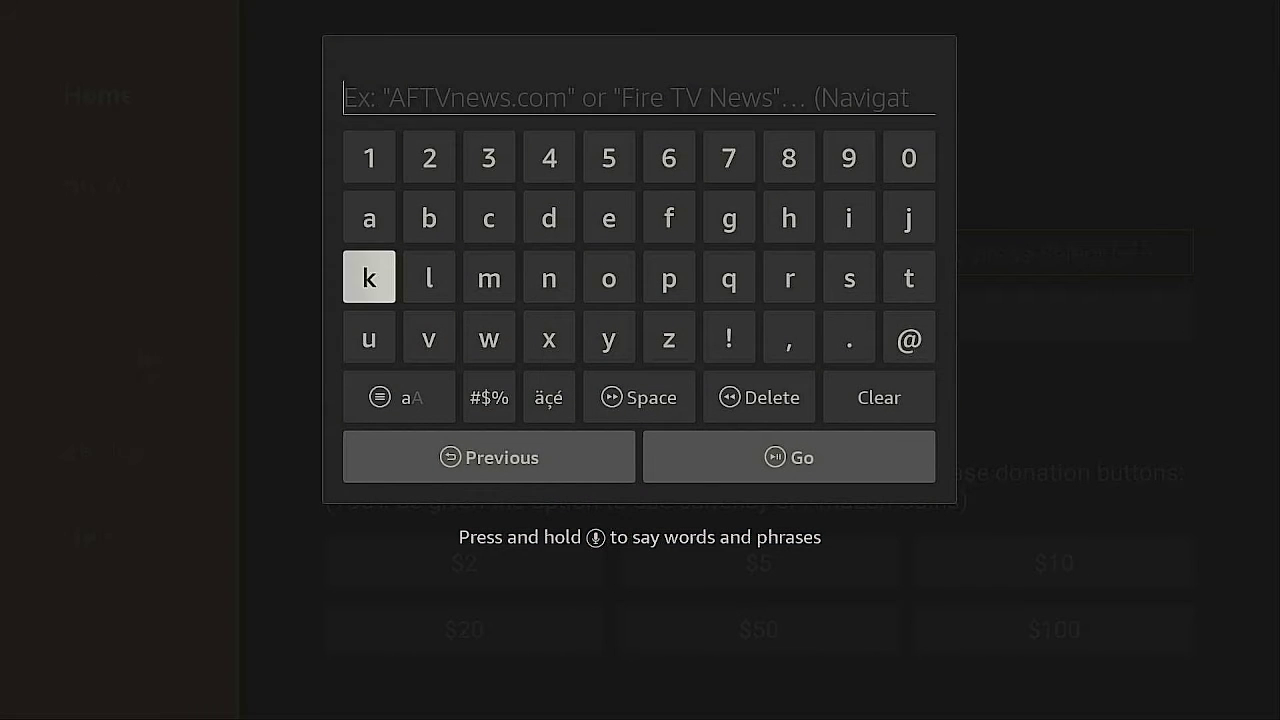
key(Return)
key(Right)
key(Right)
key(Right)
key(Right)
key(Return)
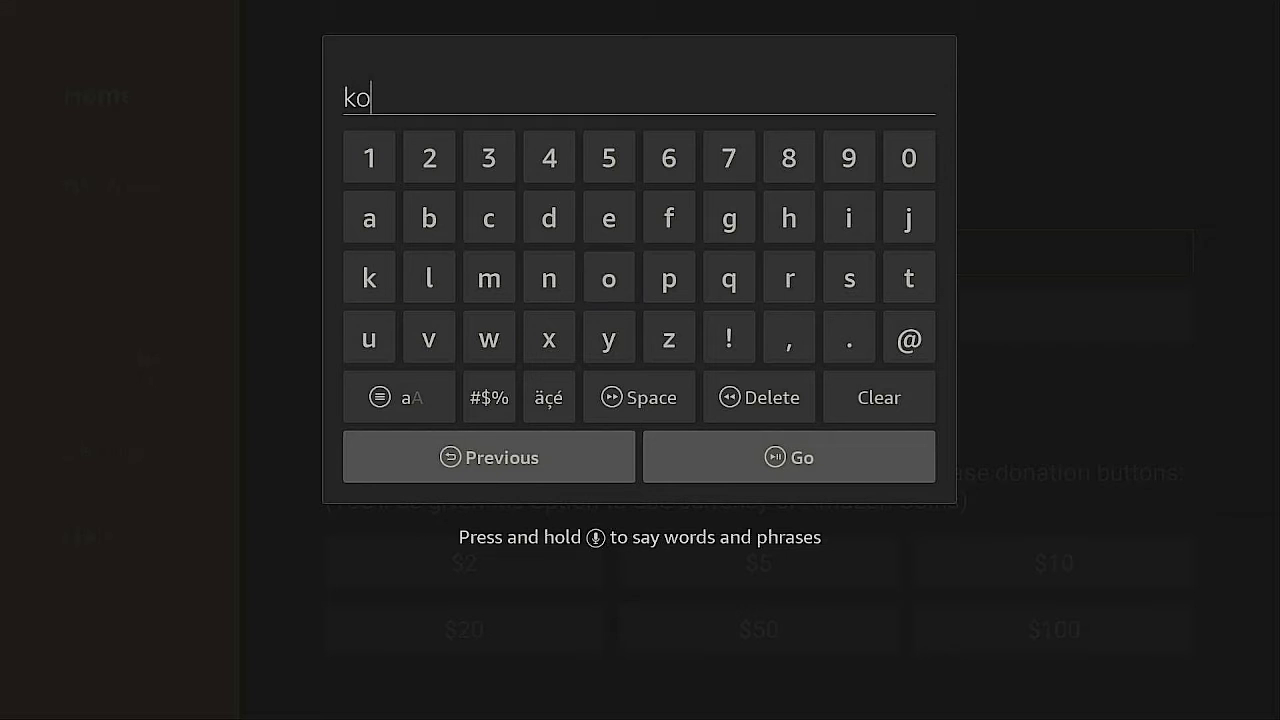
key(Up)
key(Left)
key(Return)
key(Right)
key(Right)
key(Right)
key(Right)
key(Right)
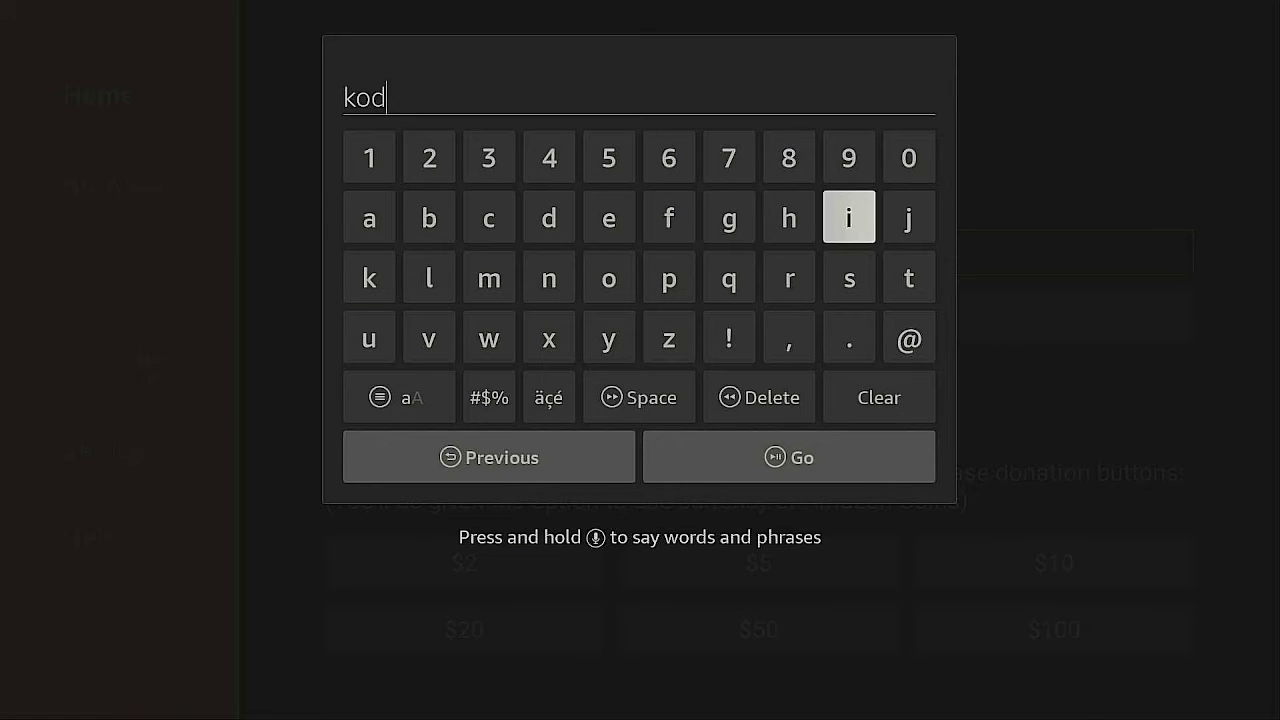
key(Return)
Complete the web address as kodi.tv and load the site.
key(Down)
key(Down)
key(Return)
key(Up)
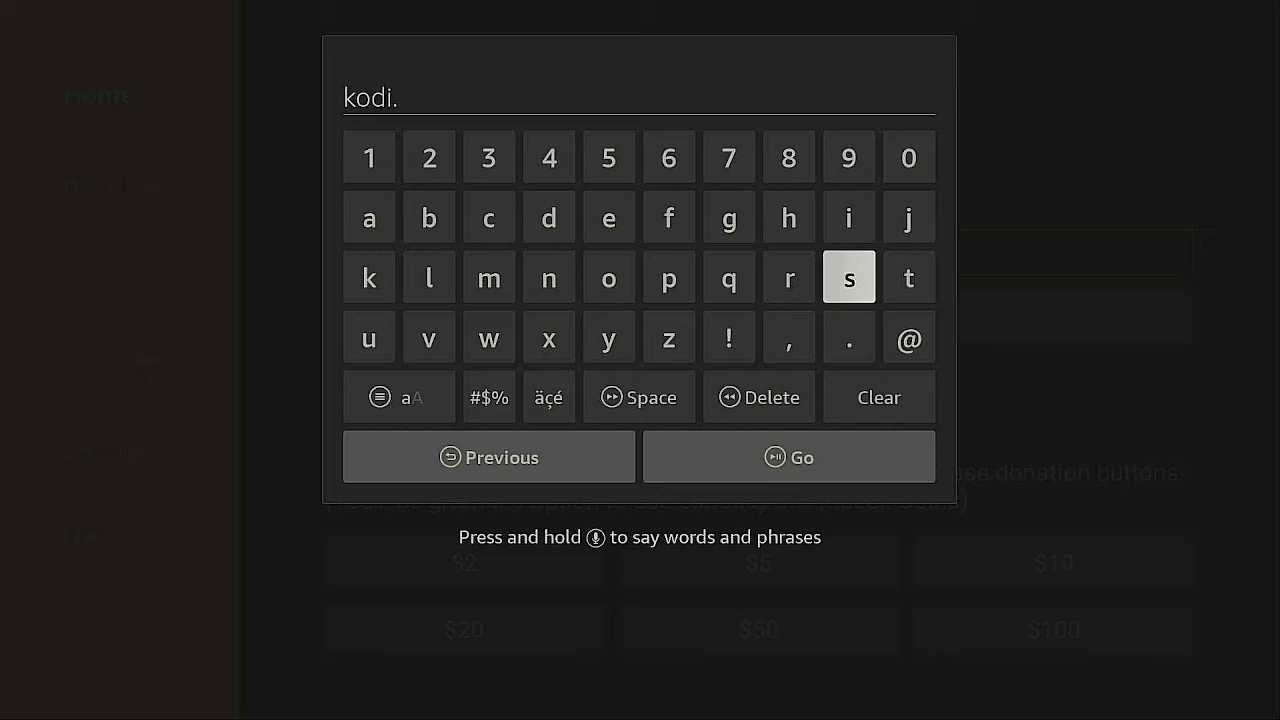
key(Right)
key(Return)
key(Right)
key(Down)
key(Right)
key(Return)
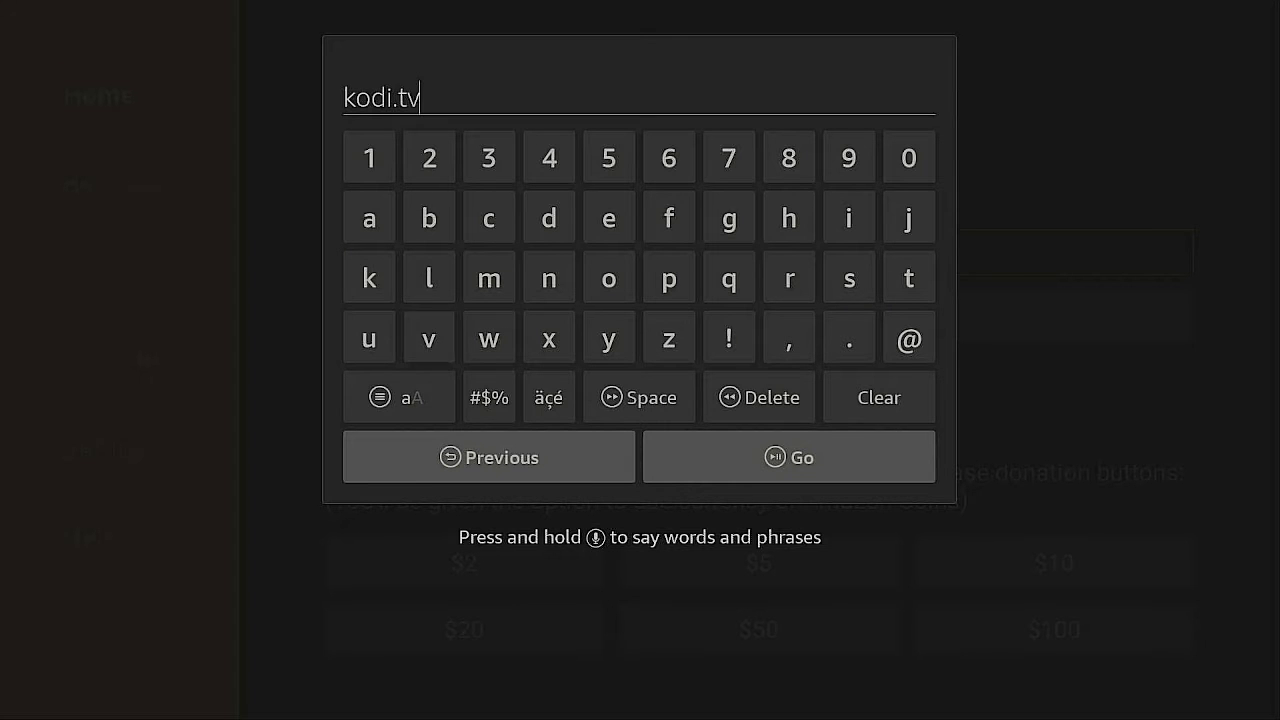
key(Down)
key(Down)
key(Right)
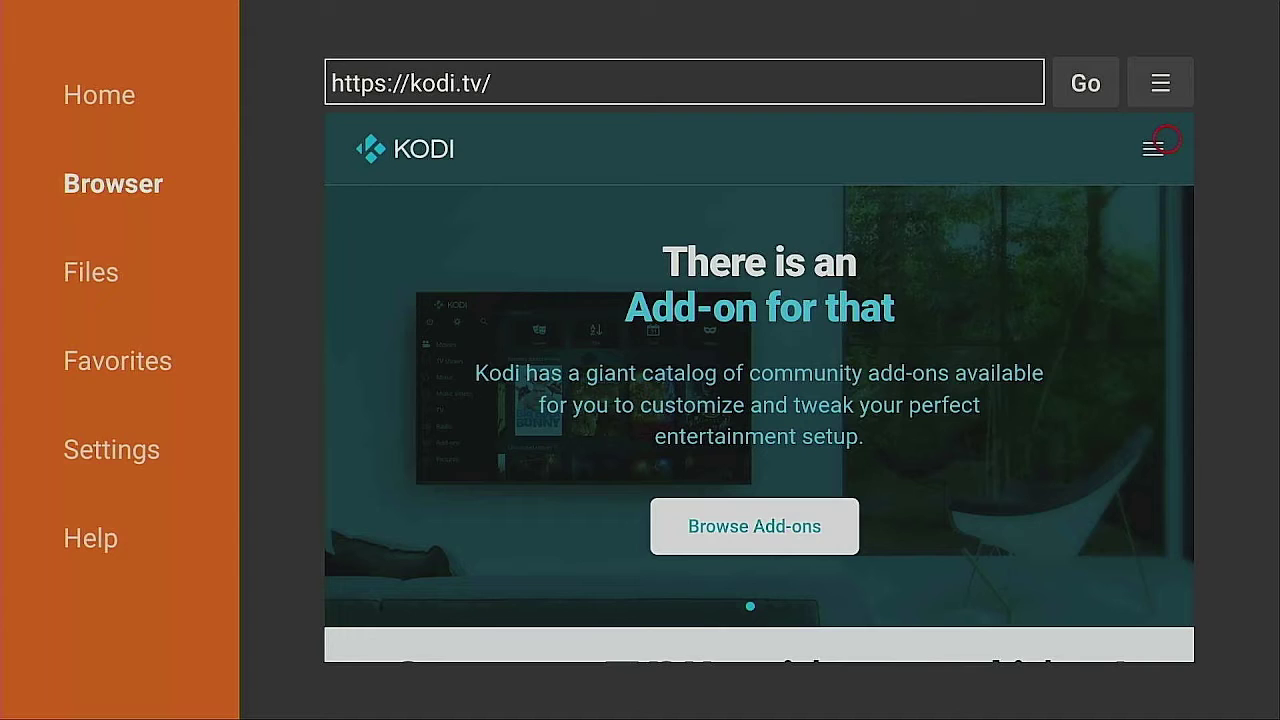
Go to the Kodi site's Download page and choose the Android platform.
click(1163, 143)
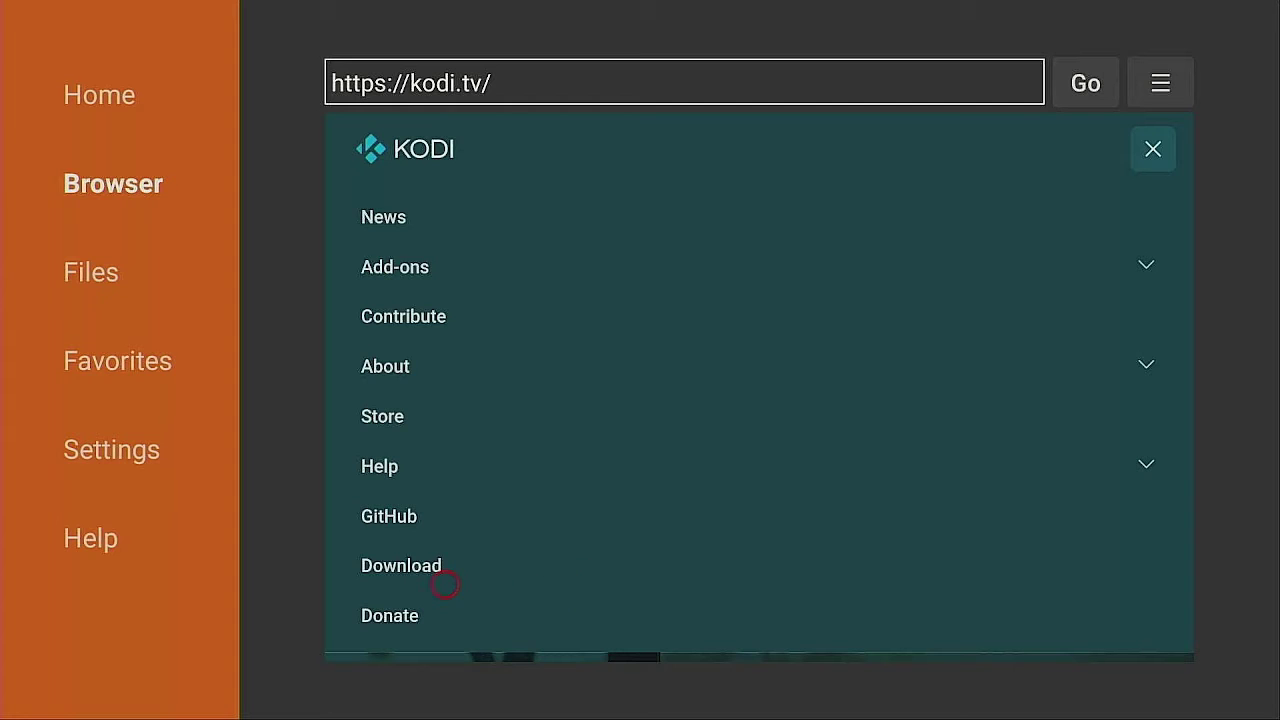
click(378, 586)
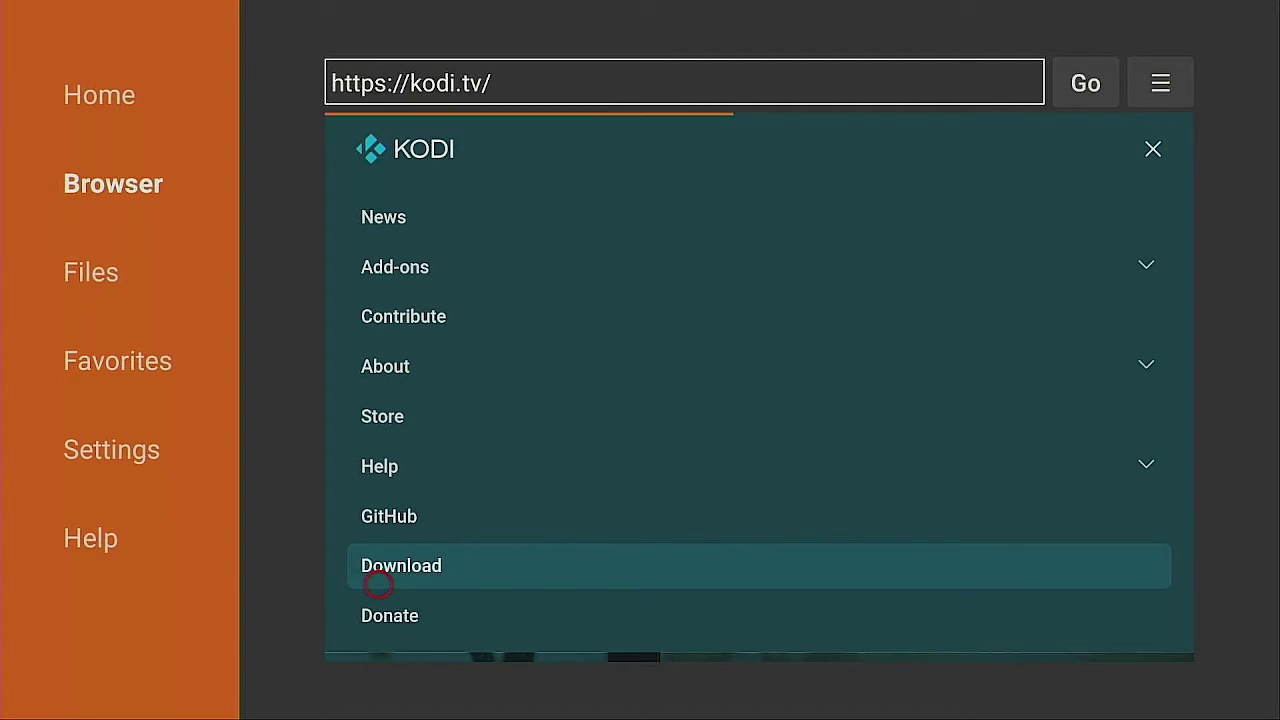
scroll(378, 636, down, 10)
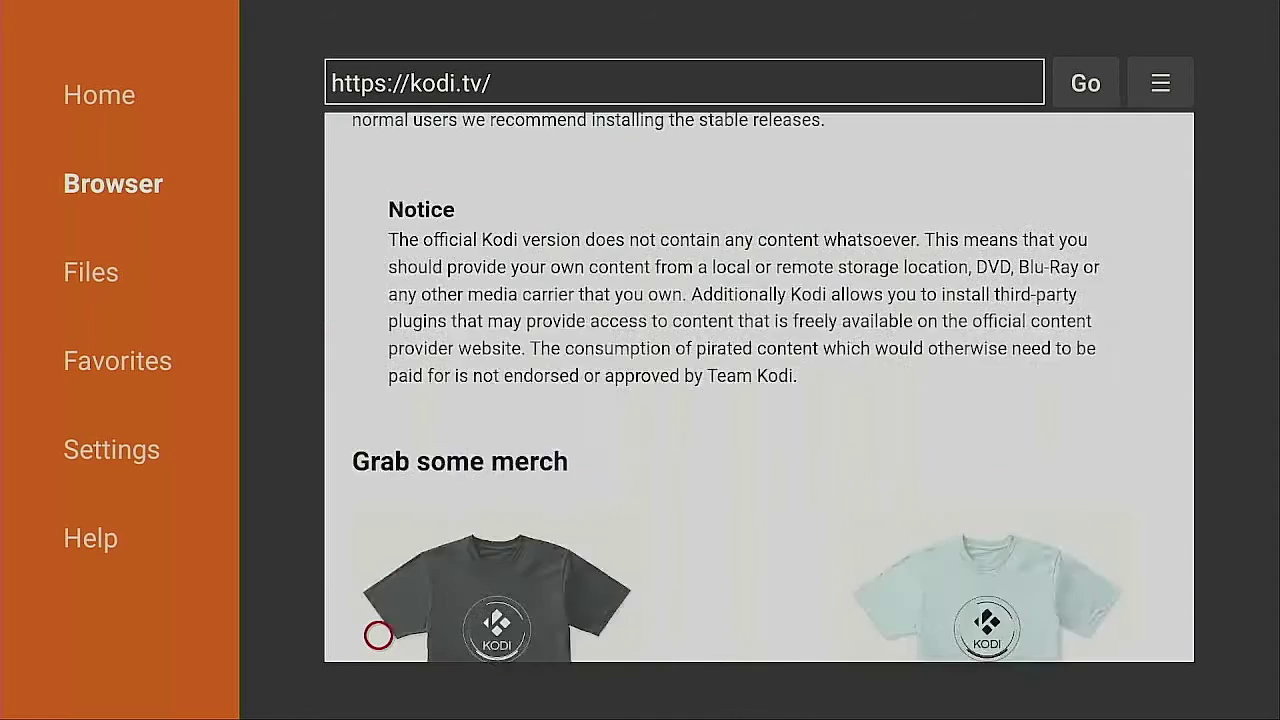
scroll(378, 636, down, 2)
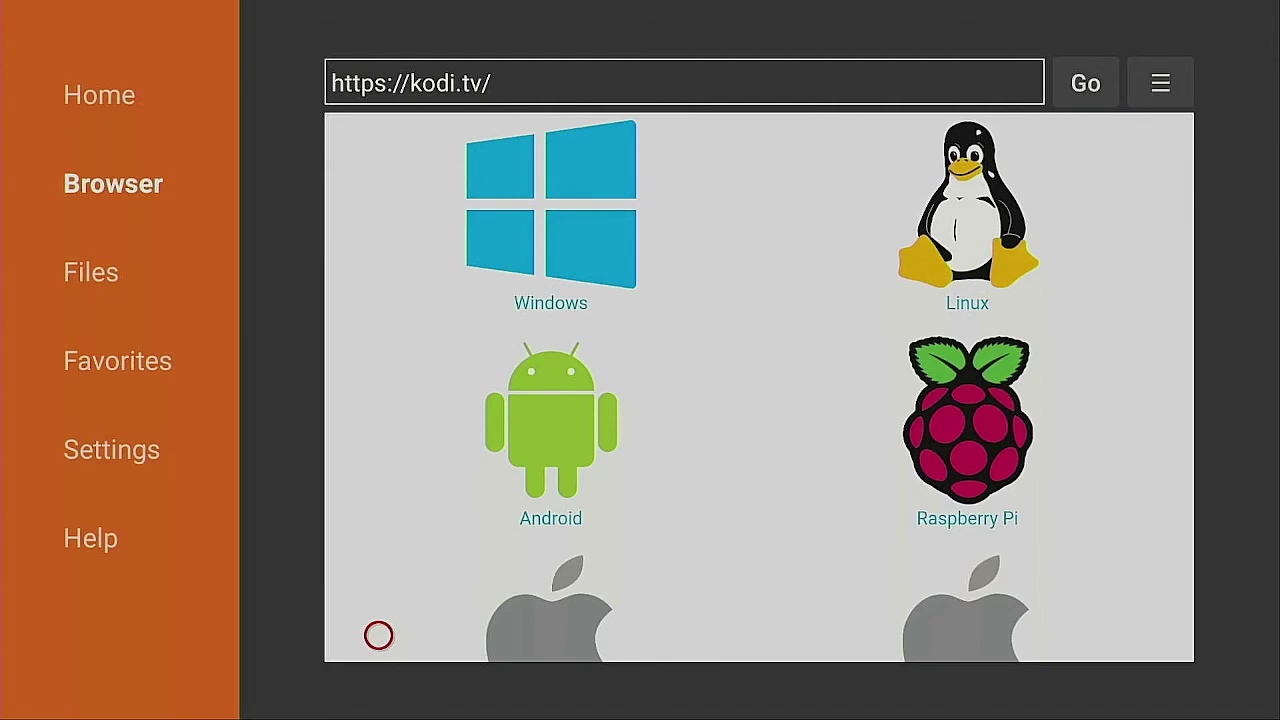
click(545, 423)
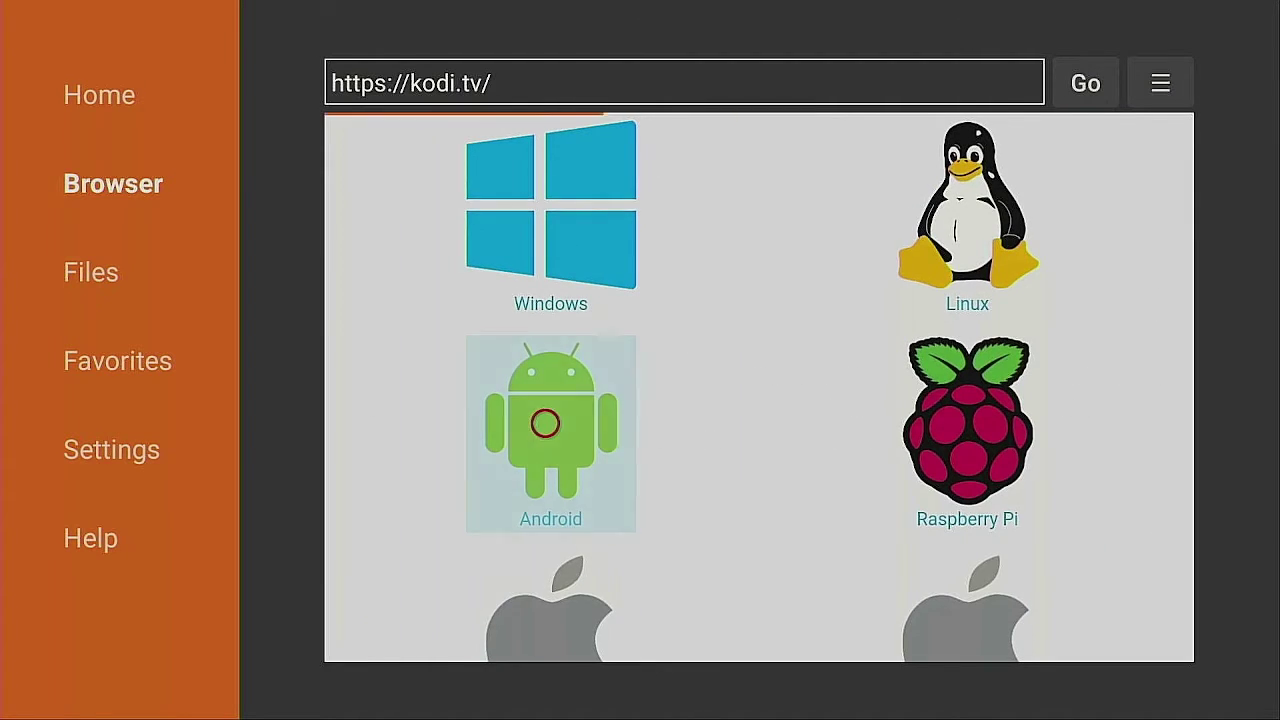
Download the ARMV7A (32BIT) Kodi build and start its installation.
scroll(546, 637, down, 7)
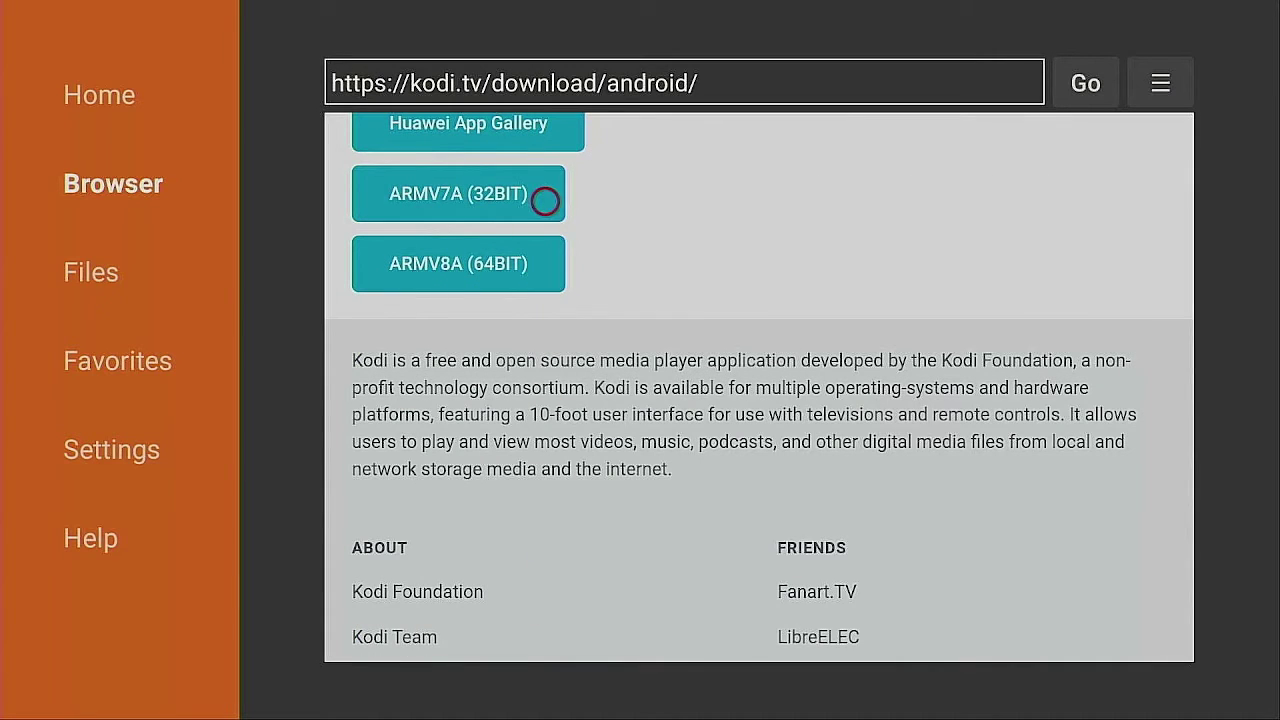
click(445, 200)
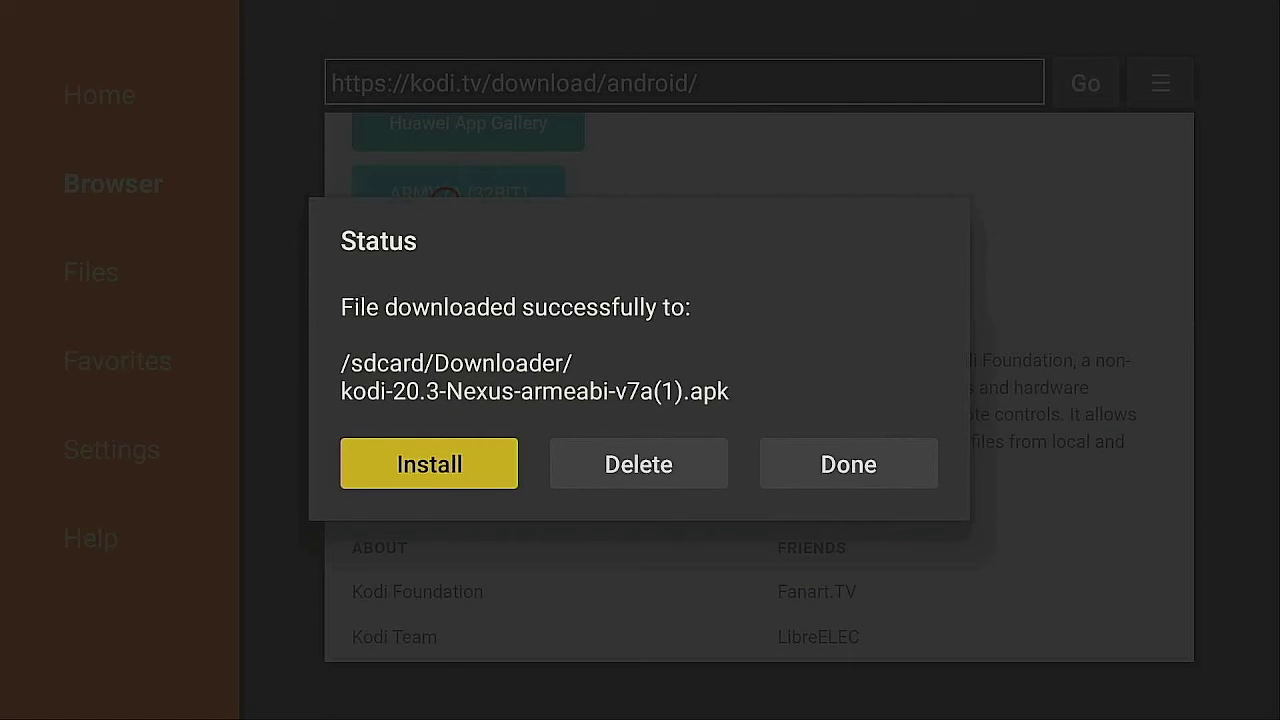
key(Return)
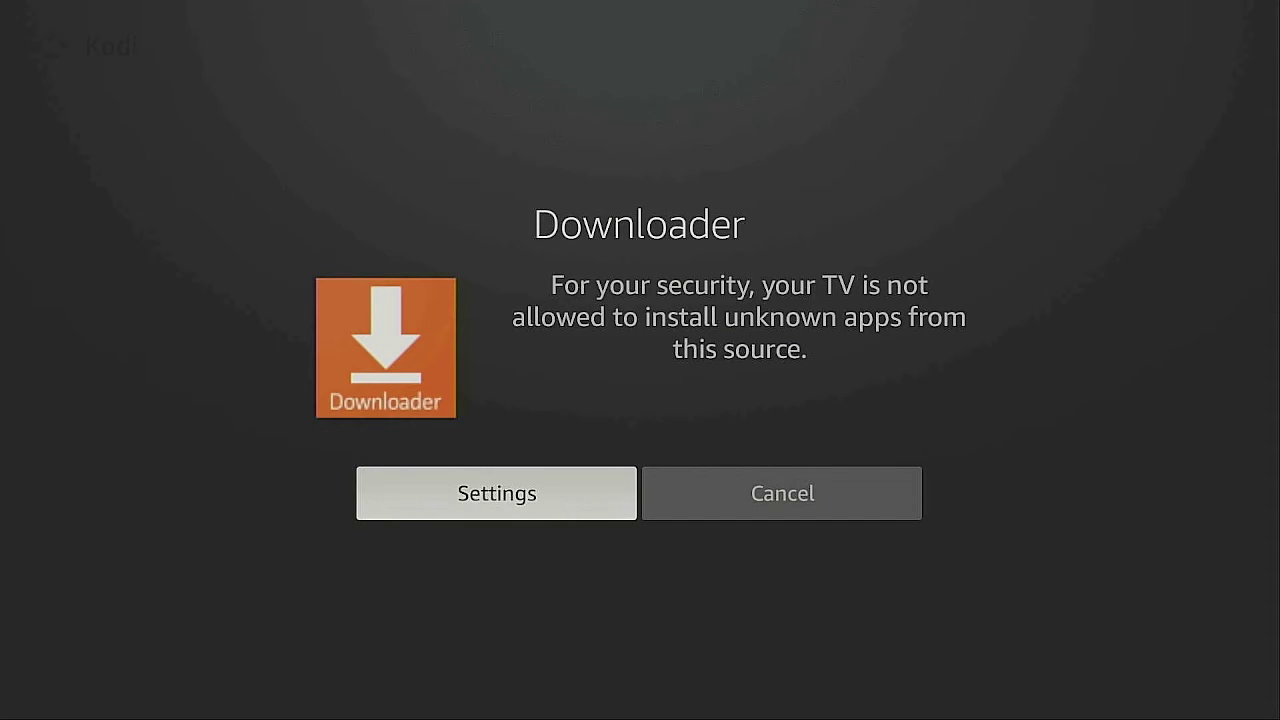
Turn on the Install unknown apps permission for Downloader in the Fire TV settings and leave them.
key(Return)
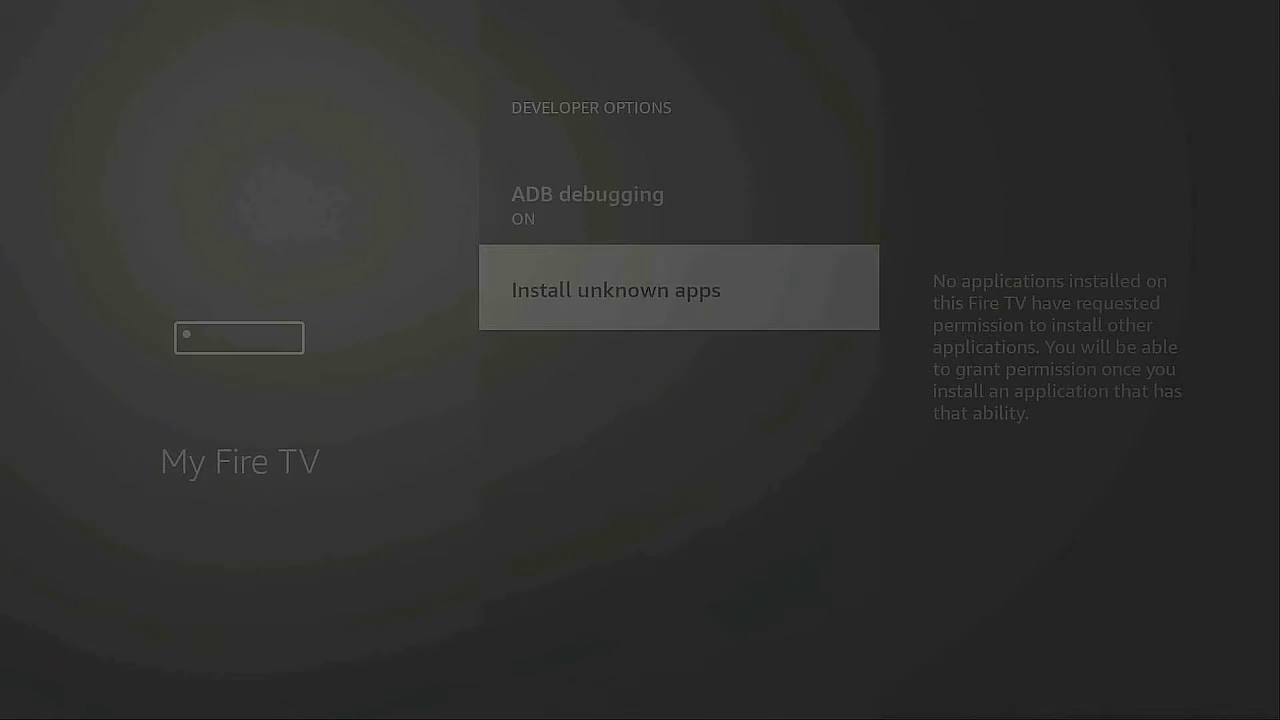
key(Return)
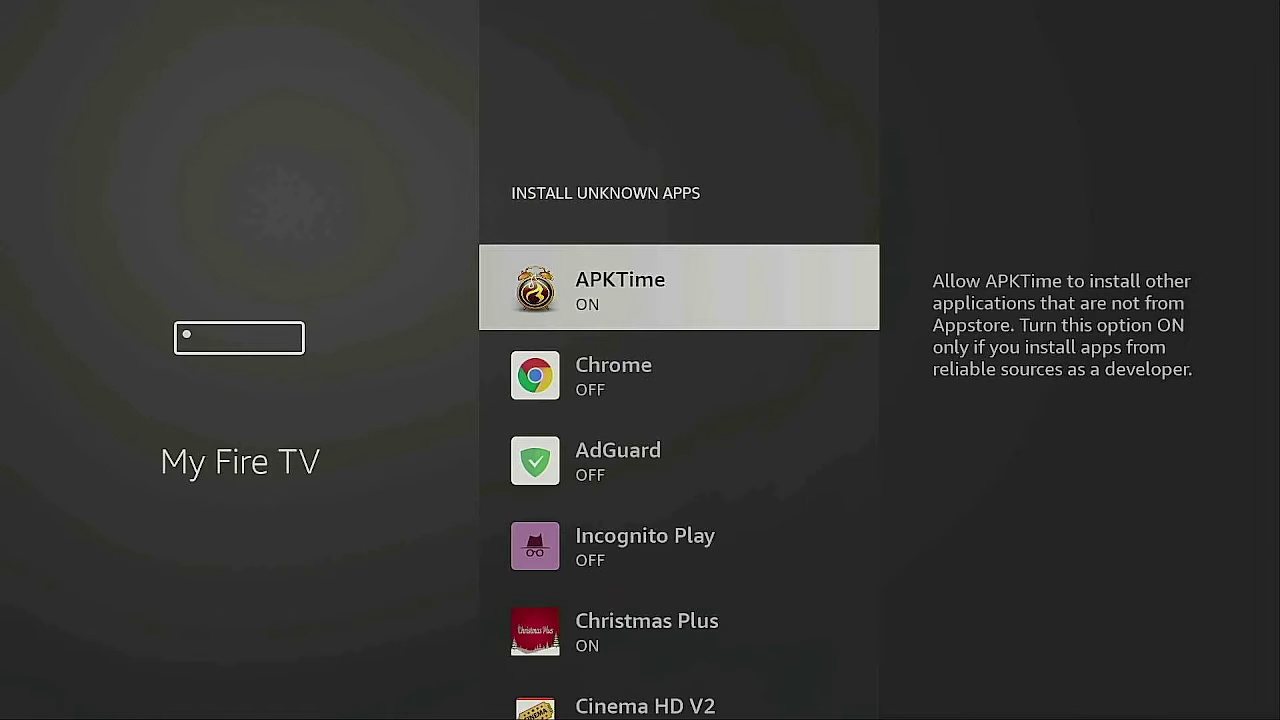
key(Down)
key(Down)
key(Down)
key(Down)
key(Down)
key(Down)
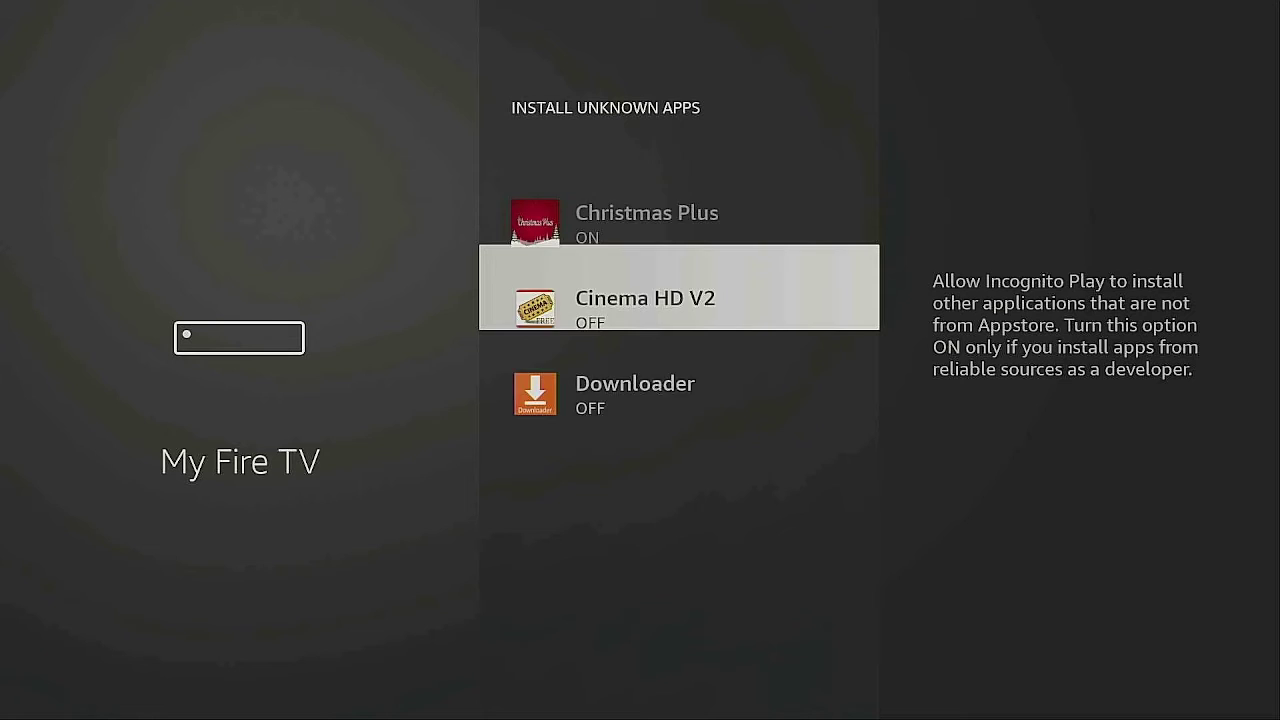
key(Return)
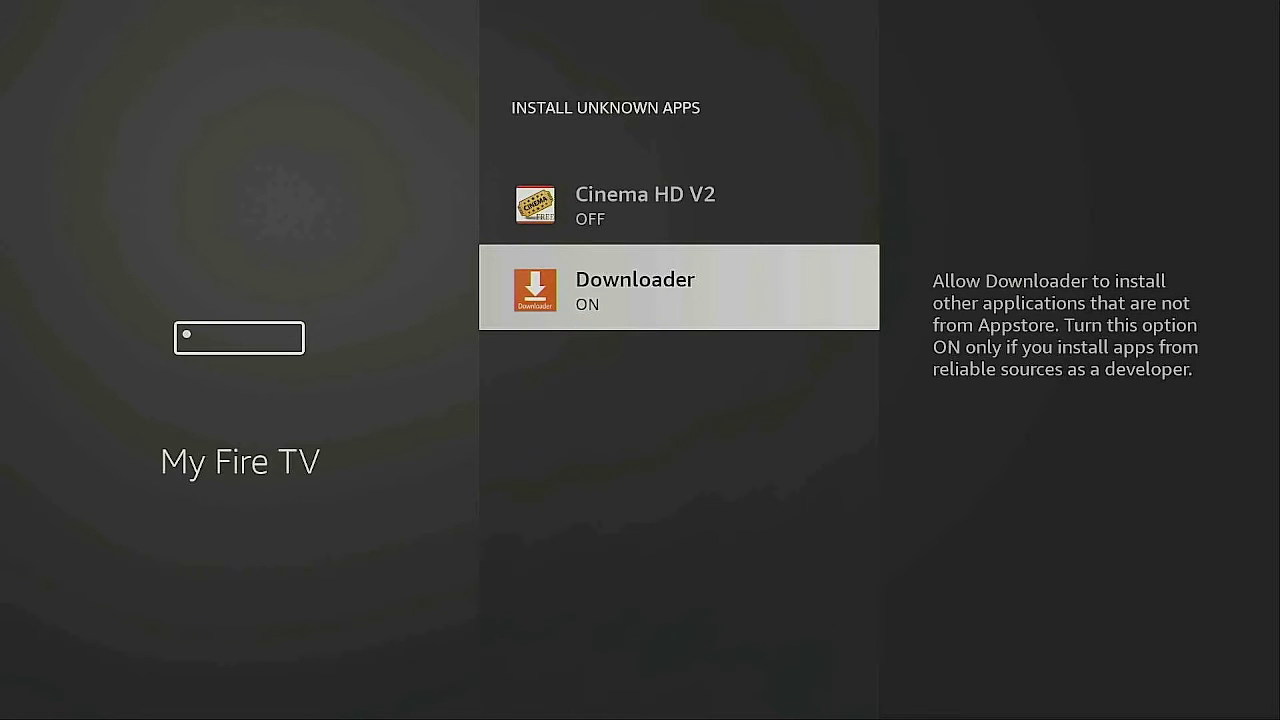
key(Escape)
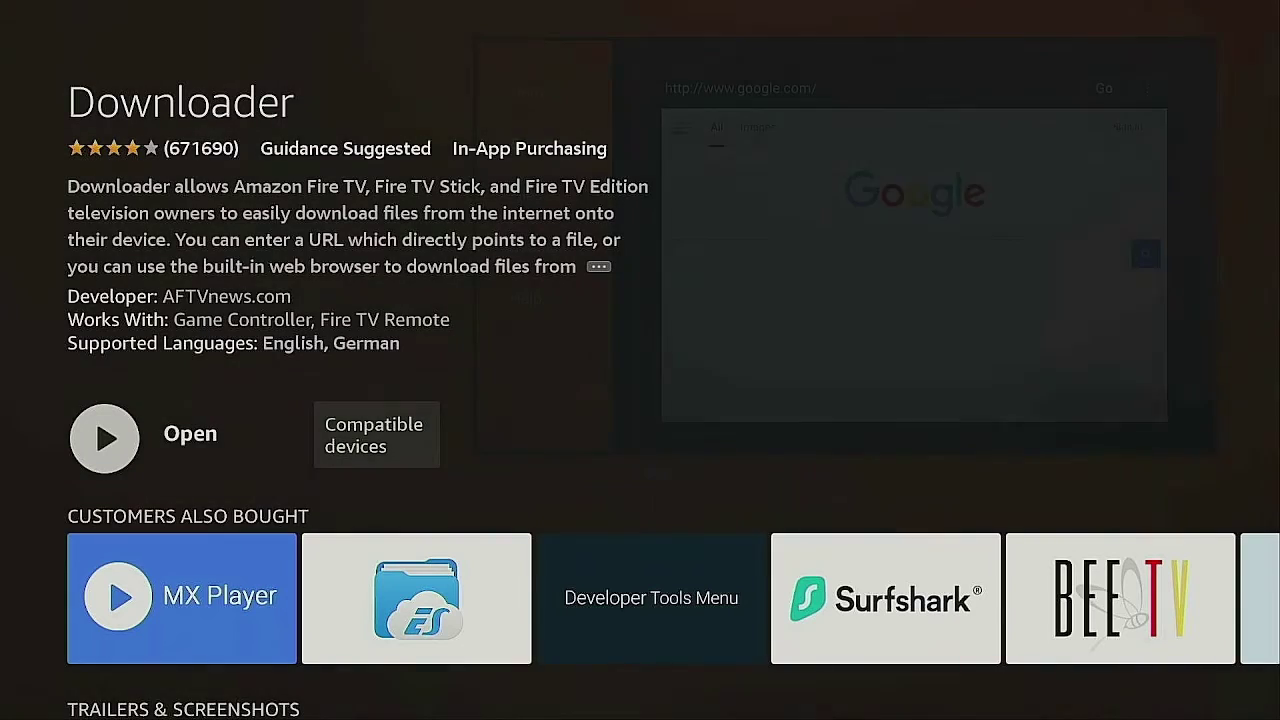
Launch Downloader again and enter "kodi" in its URL field.
key(Return)
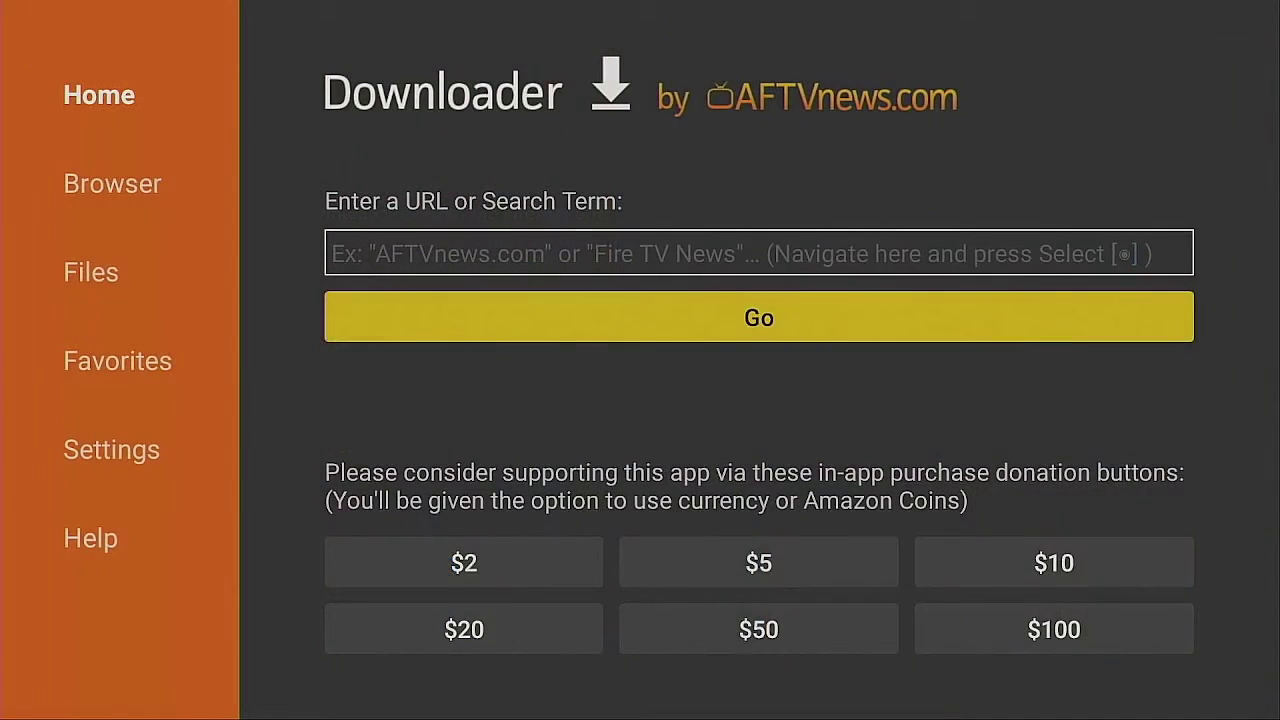
key(Return)
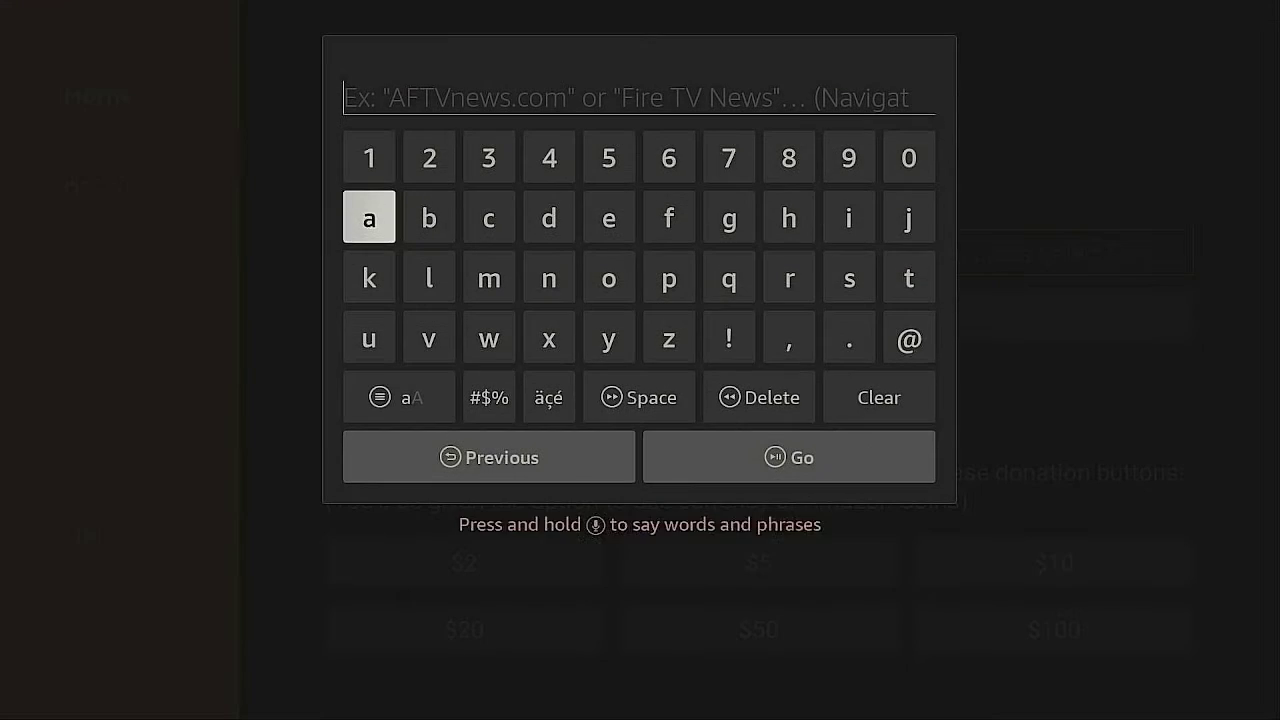
key(Down)
key(Return)
key(Right)
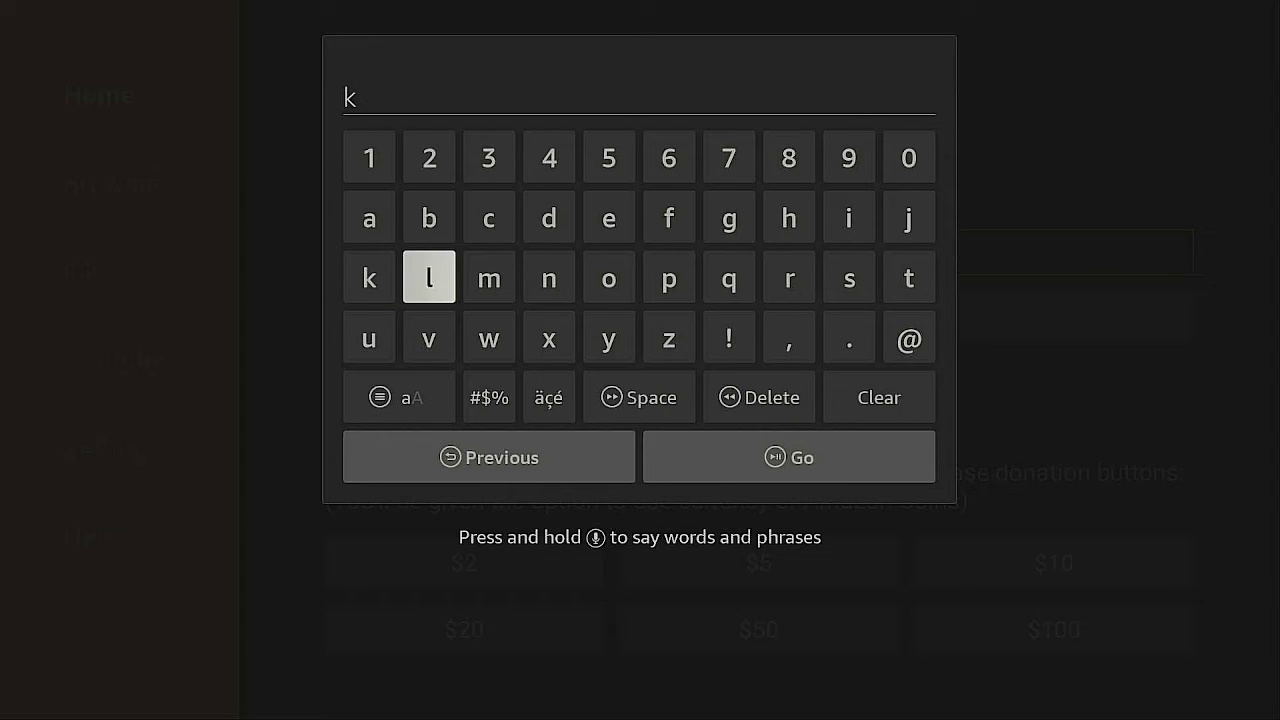
key(Right)
key(Right)
key(Right)
key(Return)
key(Up)
key(Left)
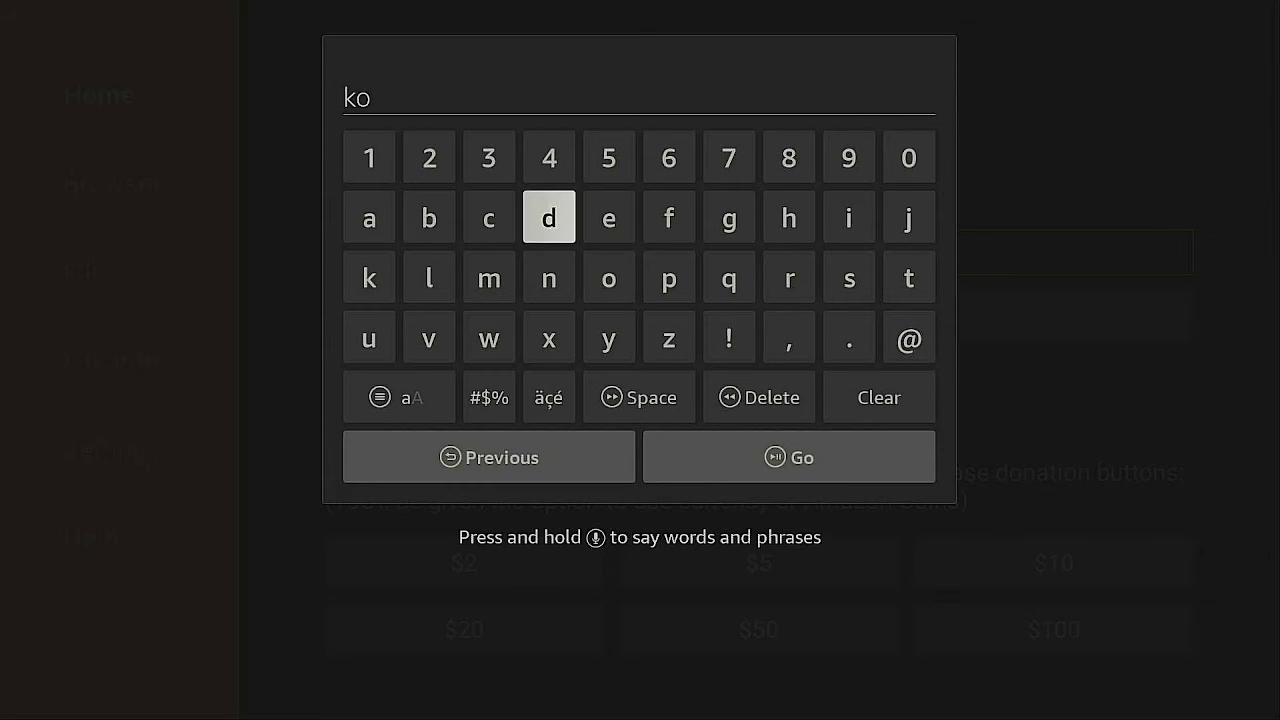
key(Return)
key(Right)
key(Right)
key(Right)
key(Right)
key(Right)
key(Return)
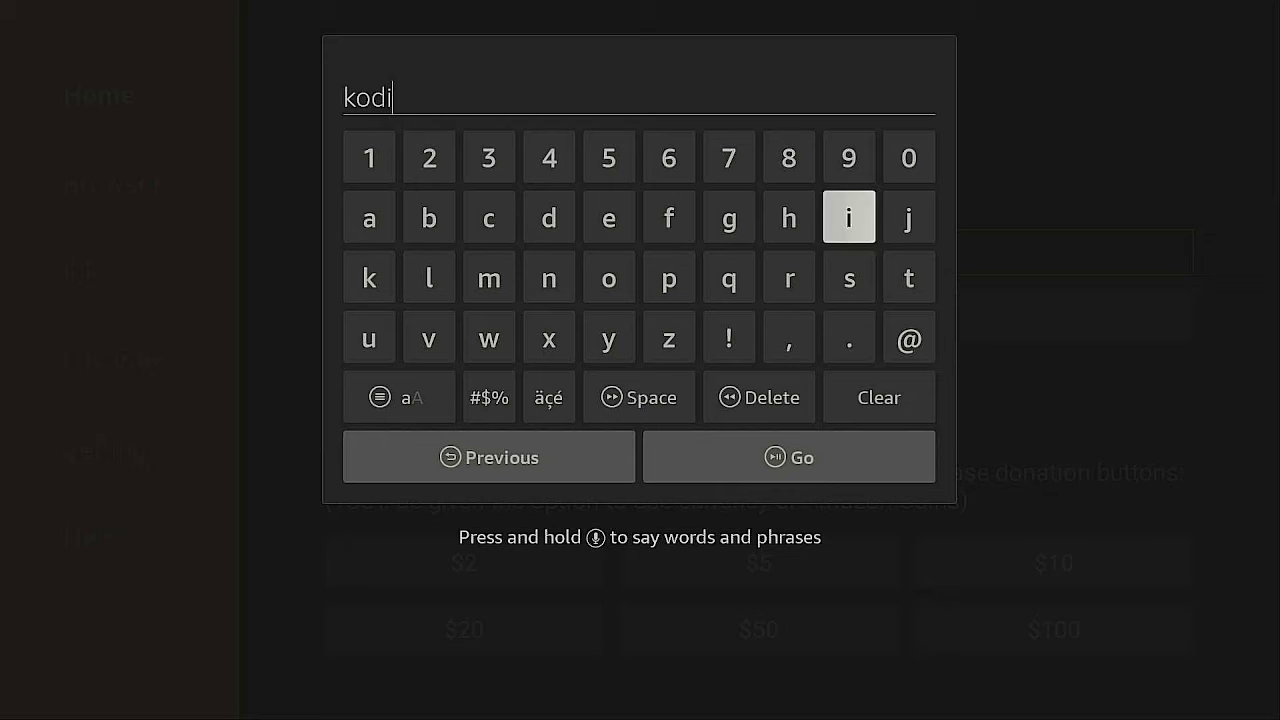
Complete the URL as kodi.tv and load the site in Downloader.
key(Down)
key(Down)
key(Return)
key(Up)
key(Right)
key(Return)
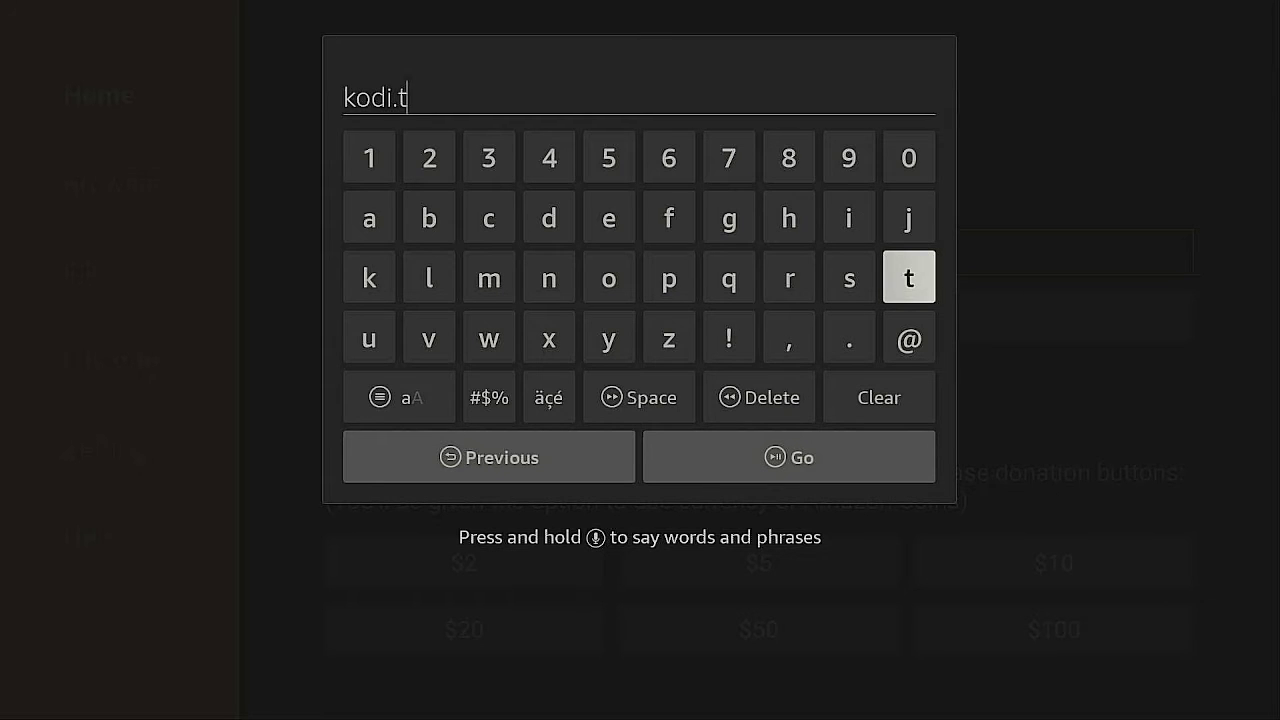
key(Right)
key(Down)
key(Right)
key(Return)
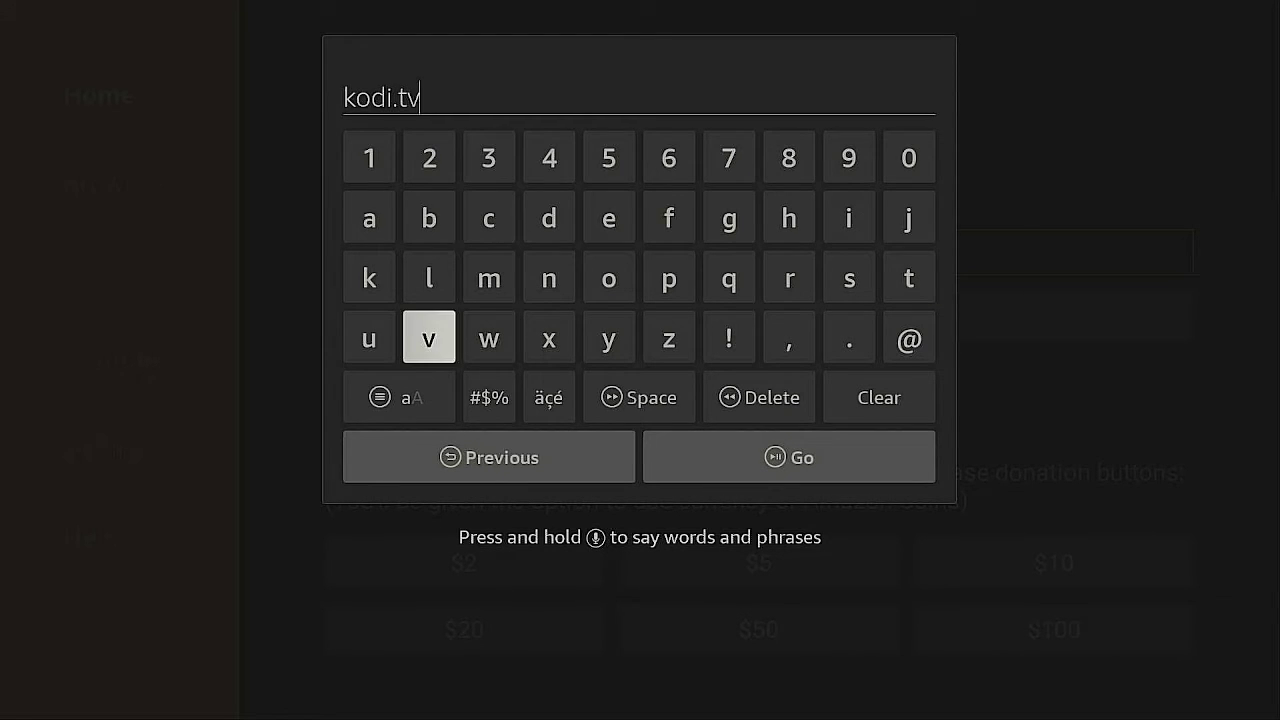
key(Down)
key(Down)
key(Right)
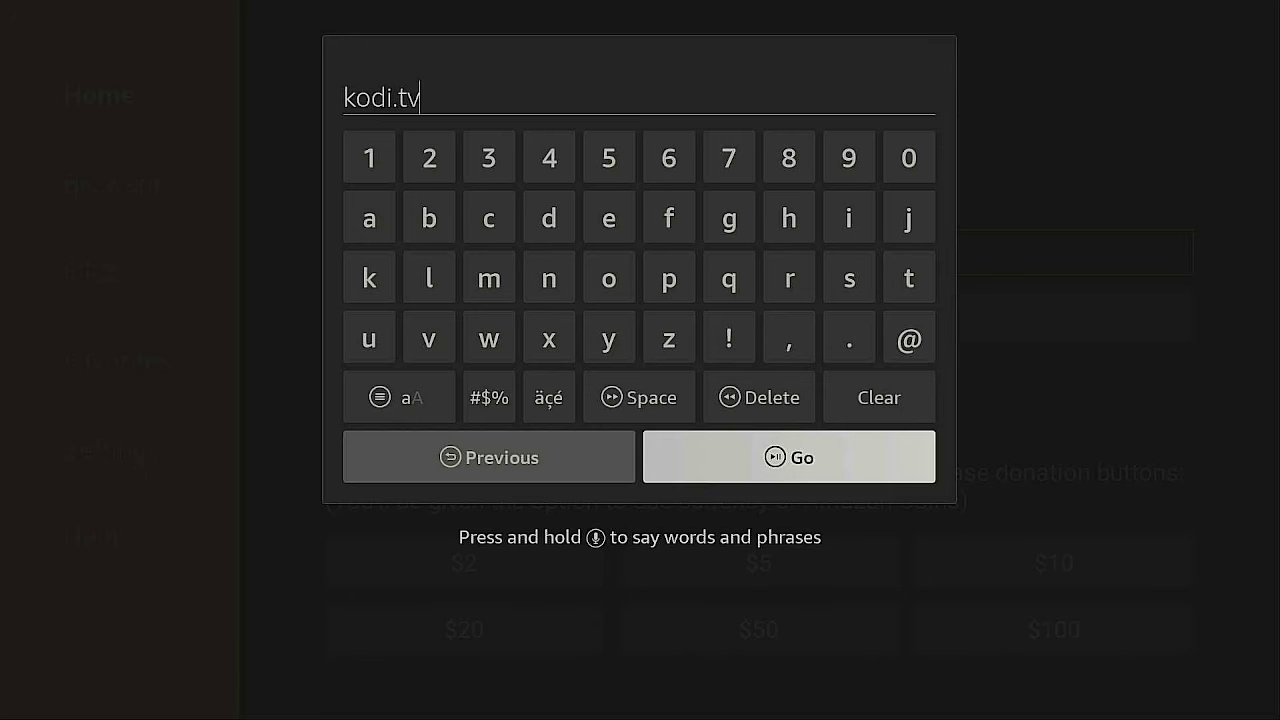
key(Return)
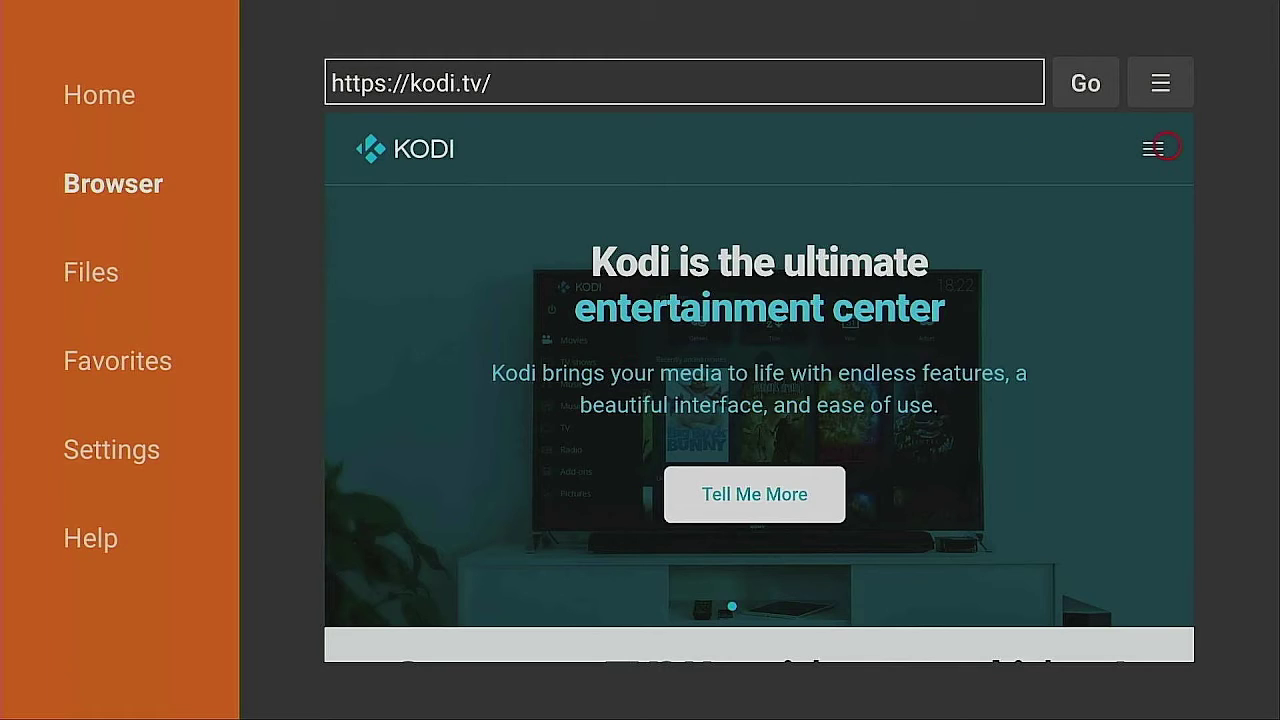
Go to the Kodi site's Download page and choose Android as the platform.
click(1153, 148)
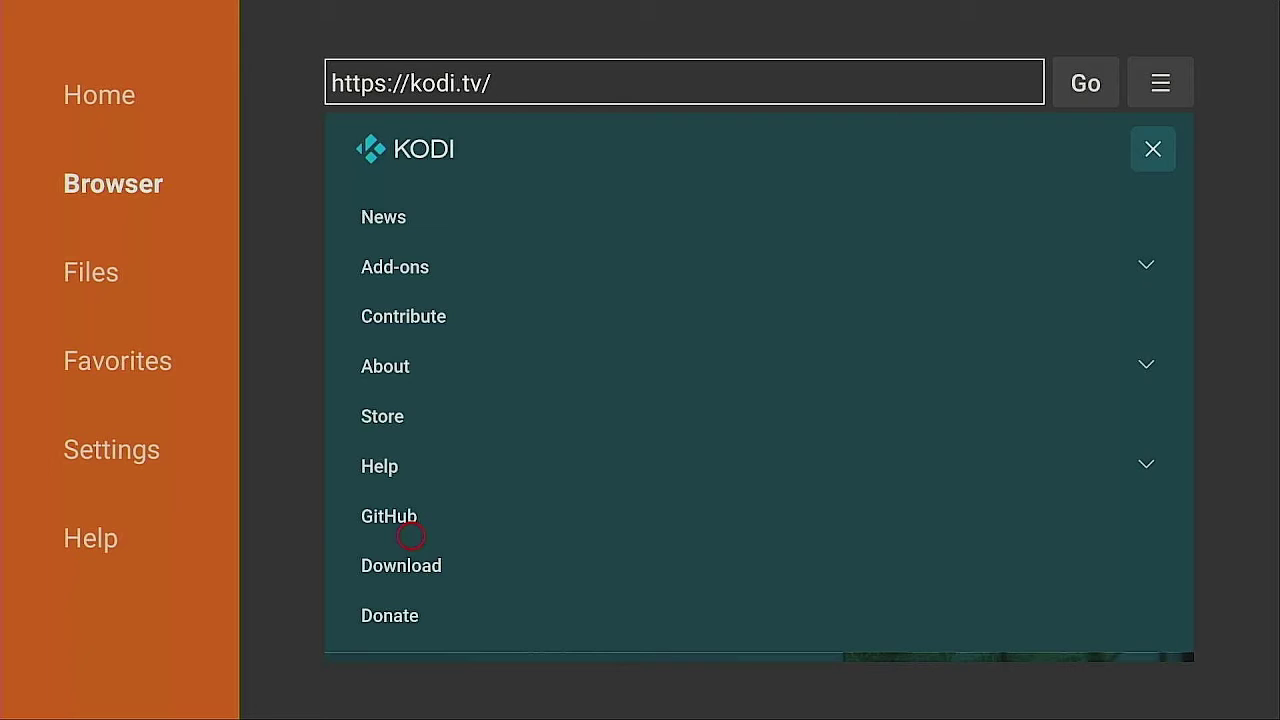
click(355, 566)
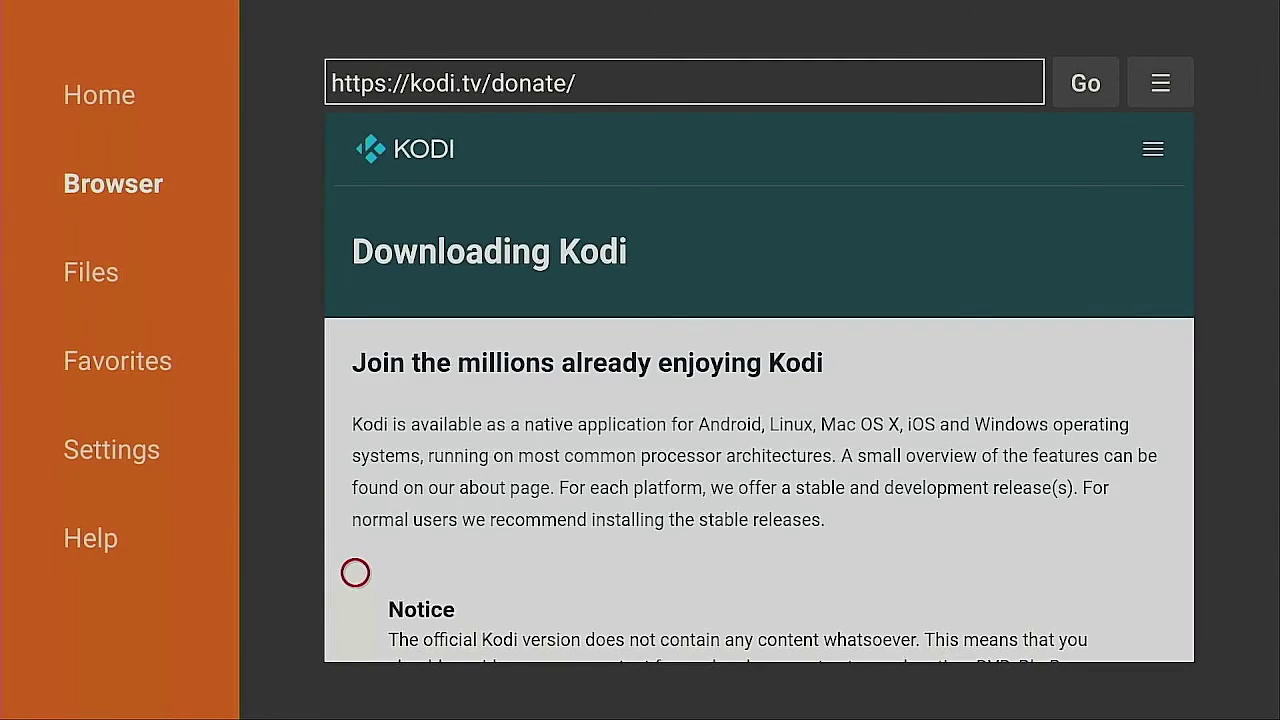
scroll(355, 634, down, 10)
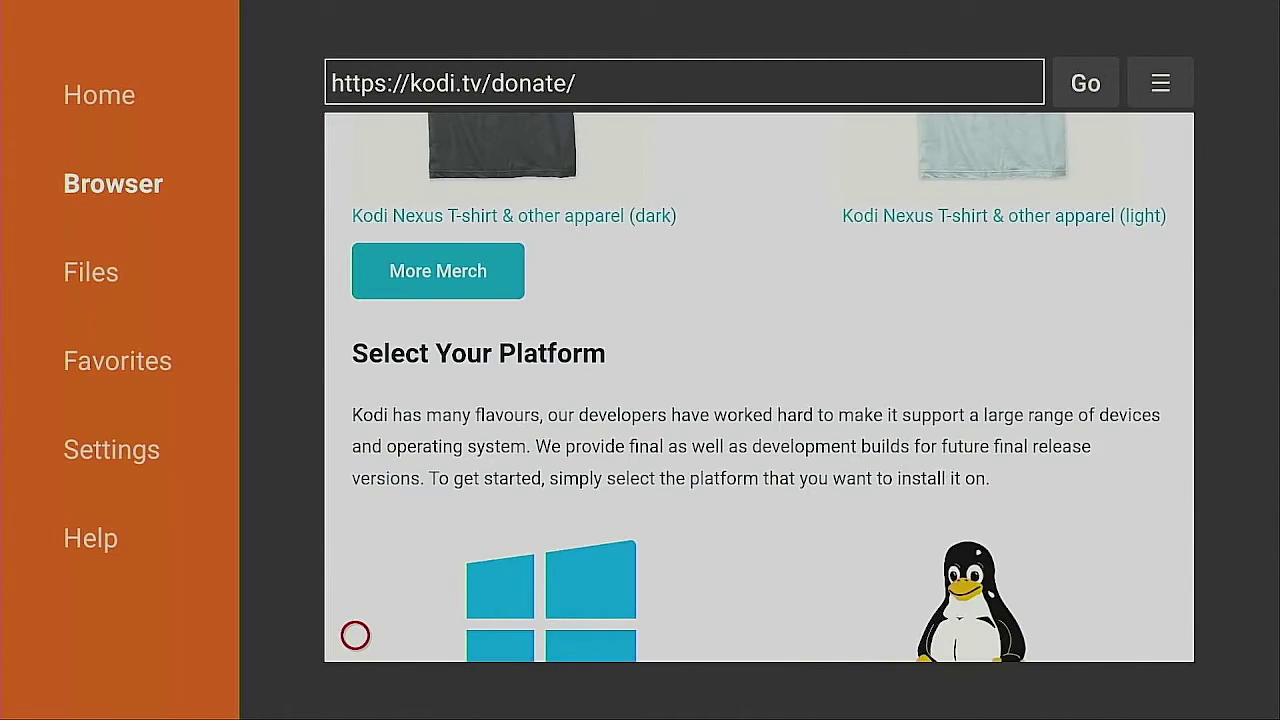
scroll(355, 634, down, 3)
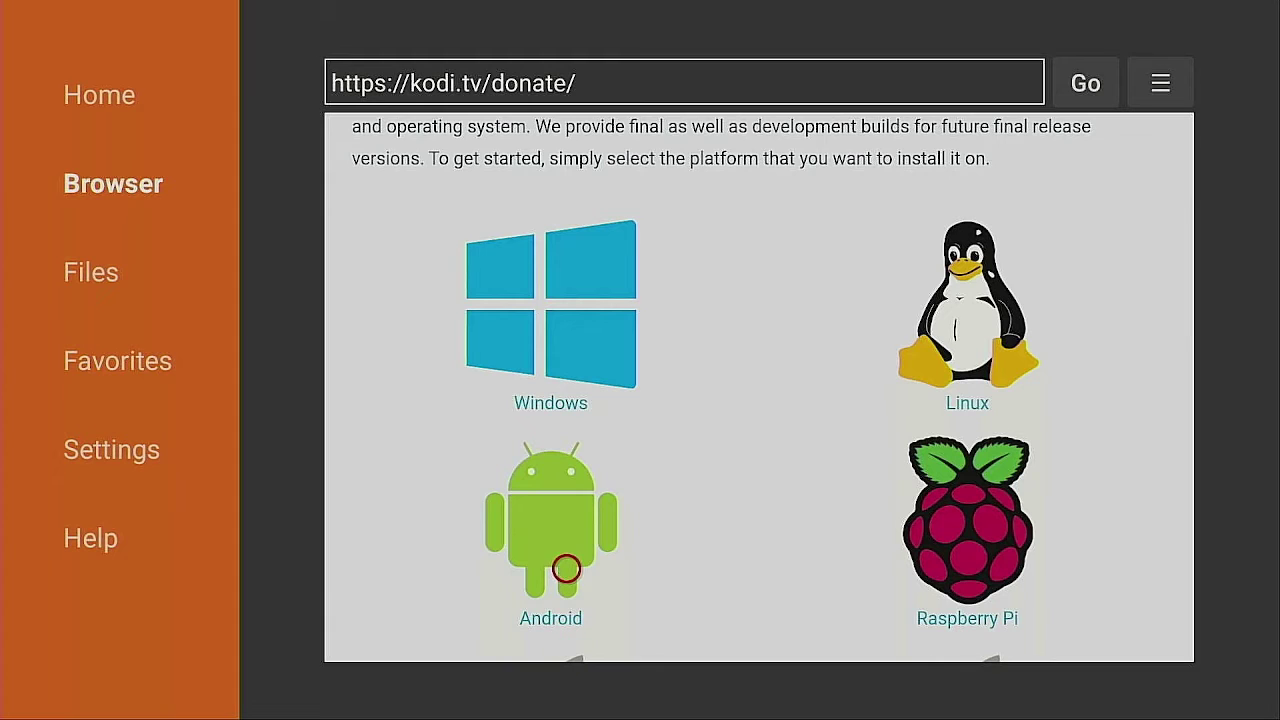
click(566, 568)
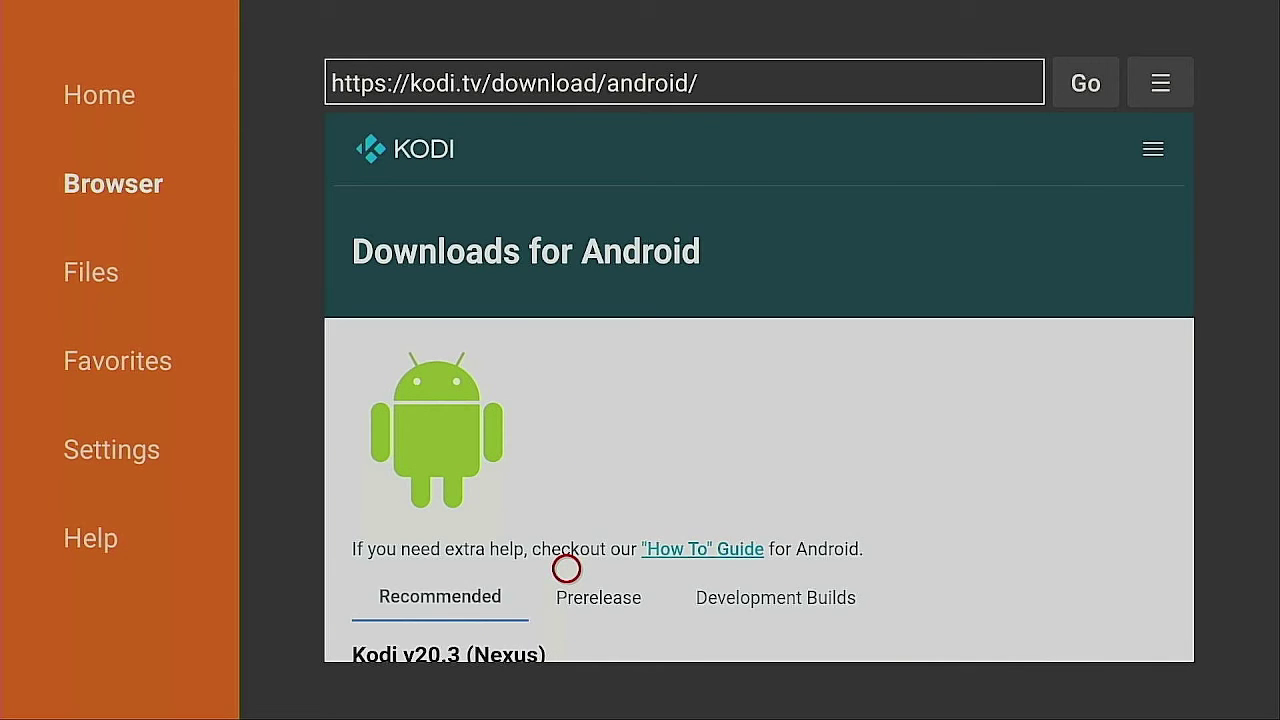
Download and install the ARMV7A (32BIT) Kodi build and delete its downloaded APK file.
scroll(566, 631, down, 7)
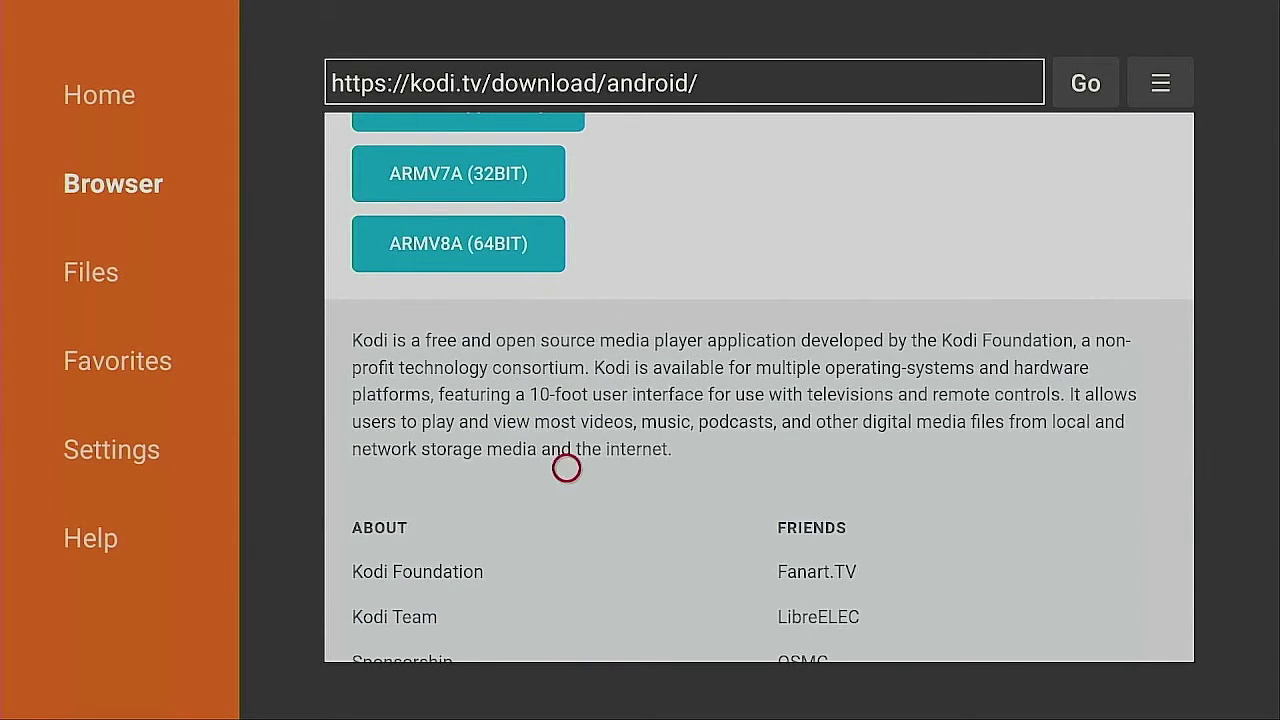
click(444, 160)
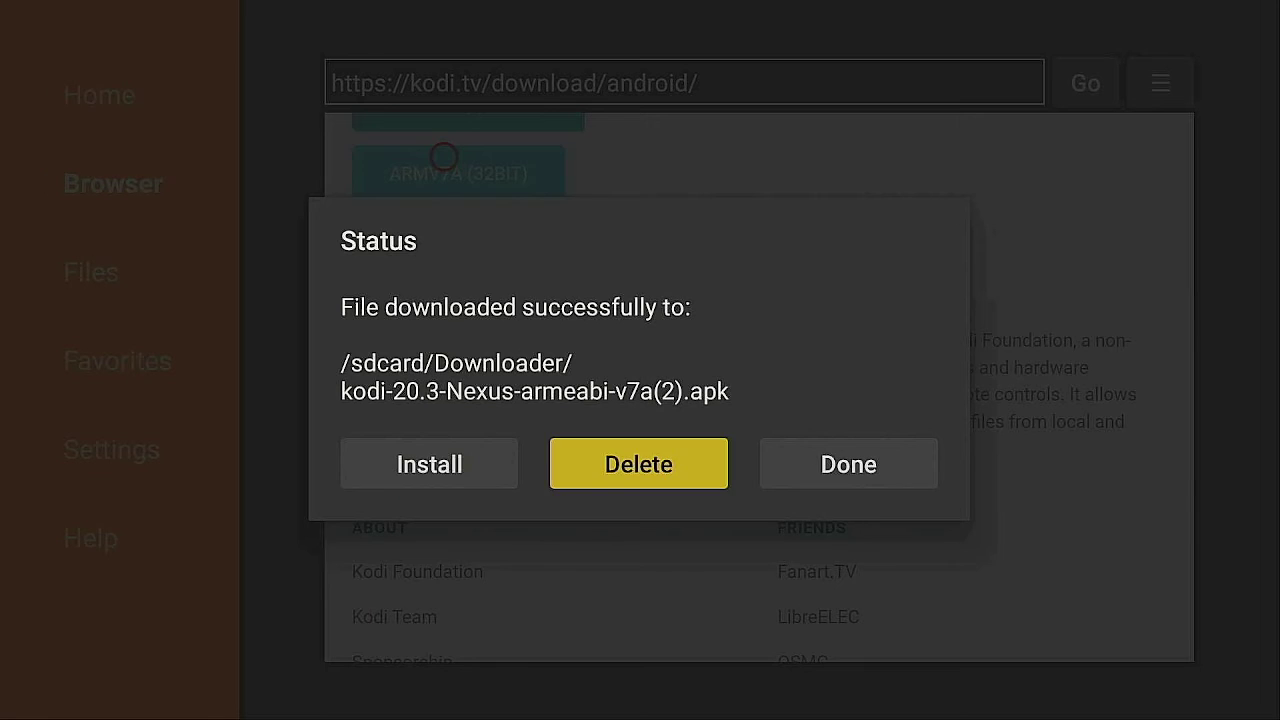
key(Return)
key(Return)
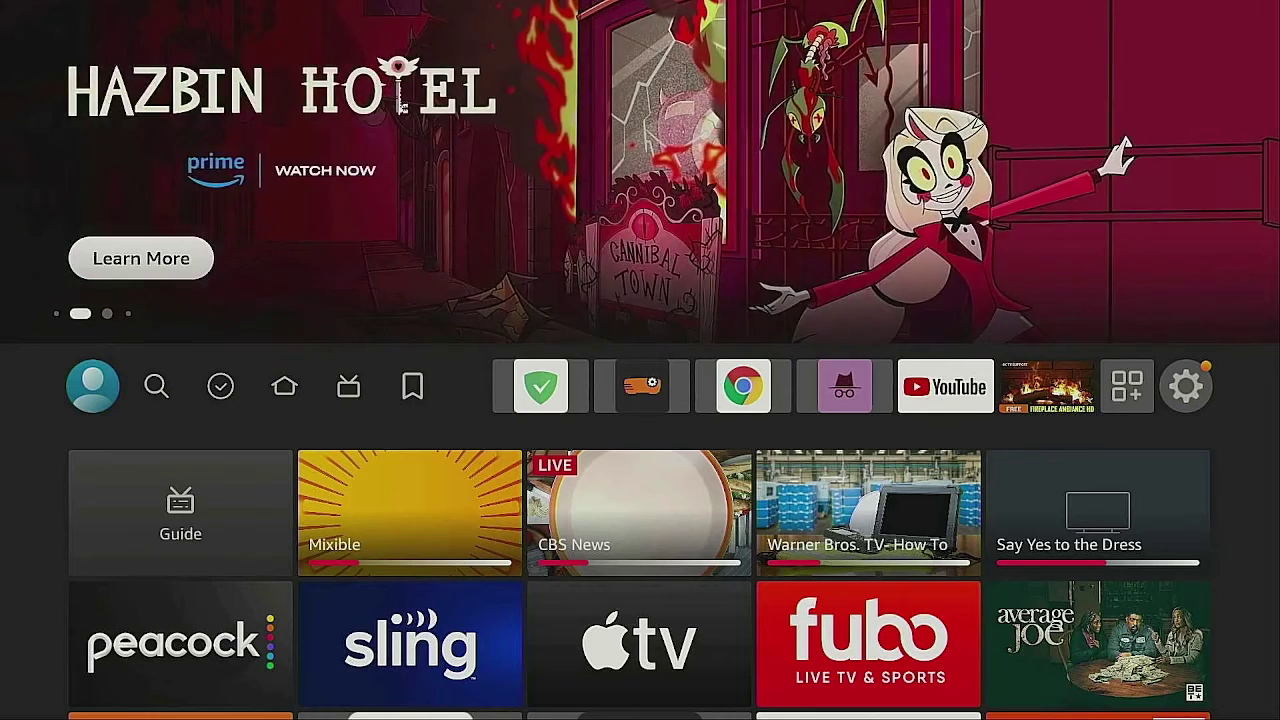
Open the full Your Apps & Channels list from the Fire TV home screen.
key(Down)
key(Right)
key(Right)
key(Right)
key(Right)
key(Right)
key(Right)
key(Right)
key(Right)
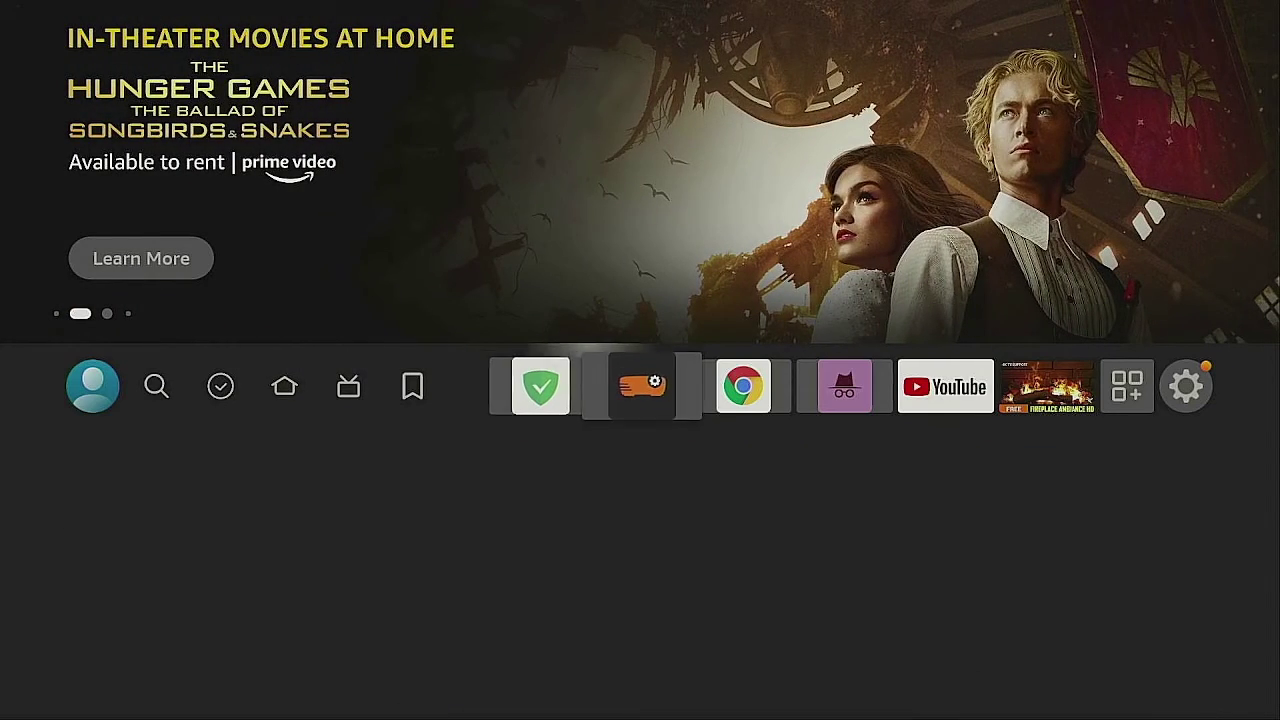
key(Right)
key(Right)
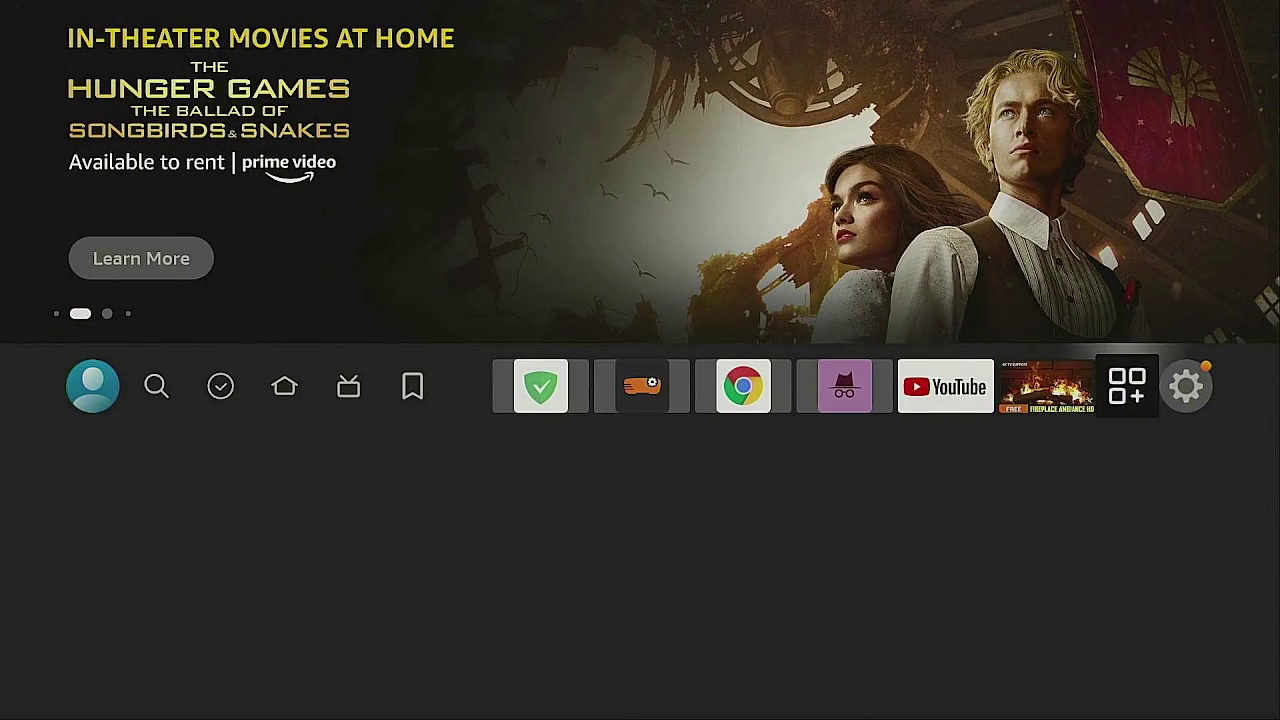
key(Left)
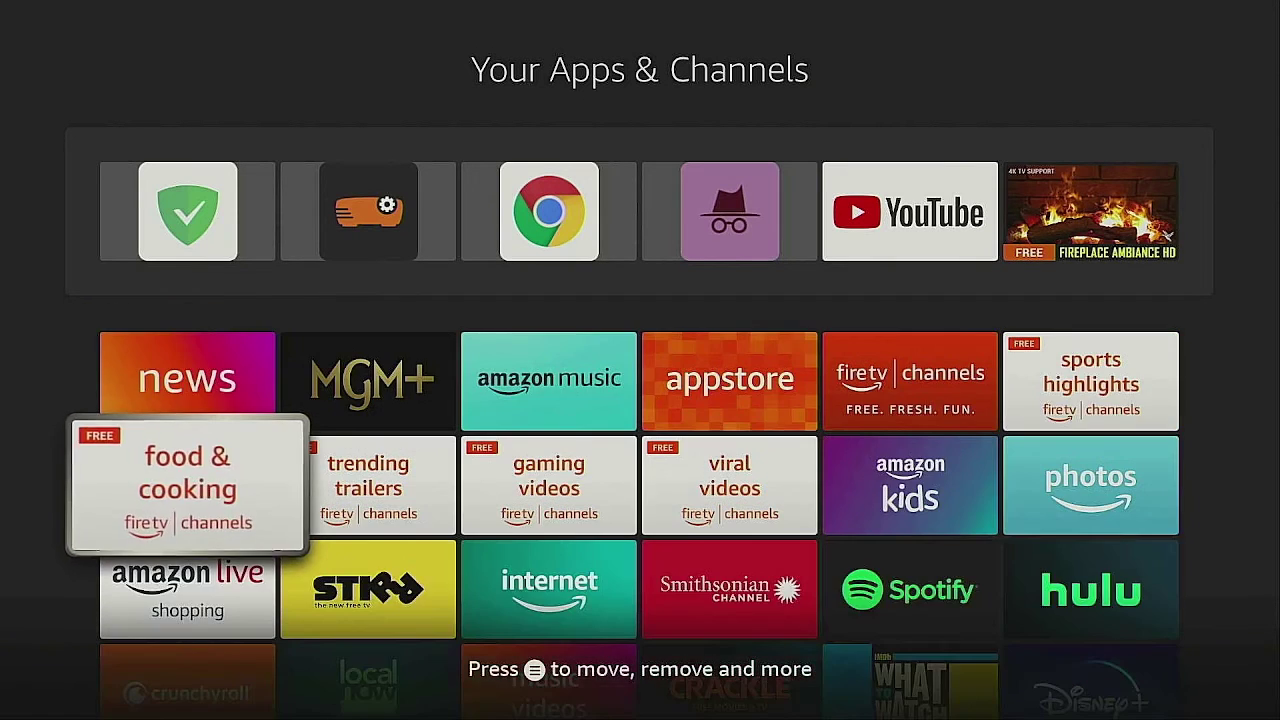
Move the Kodi app to the front of Your Apps & Channels and return to the home screen.
key(Down)
key(Down)
key(Down)
key(Down)
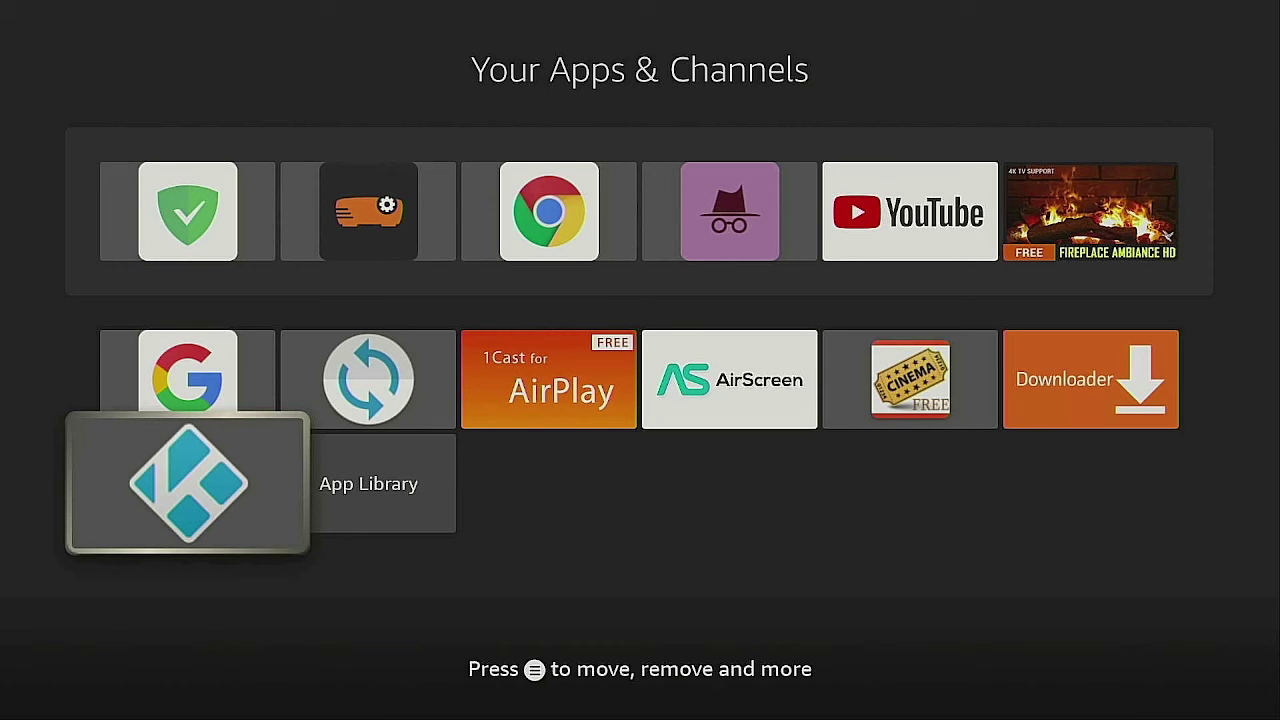
key(Menu)
key(Down)
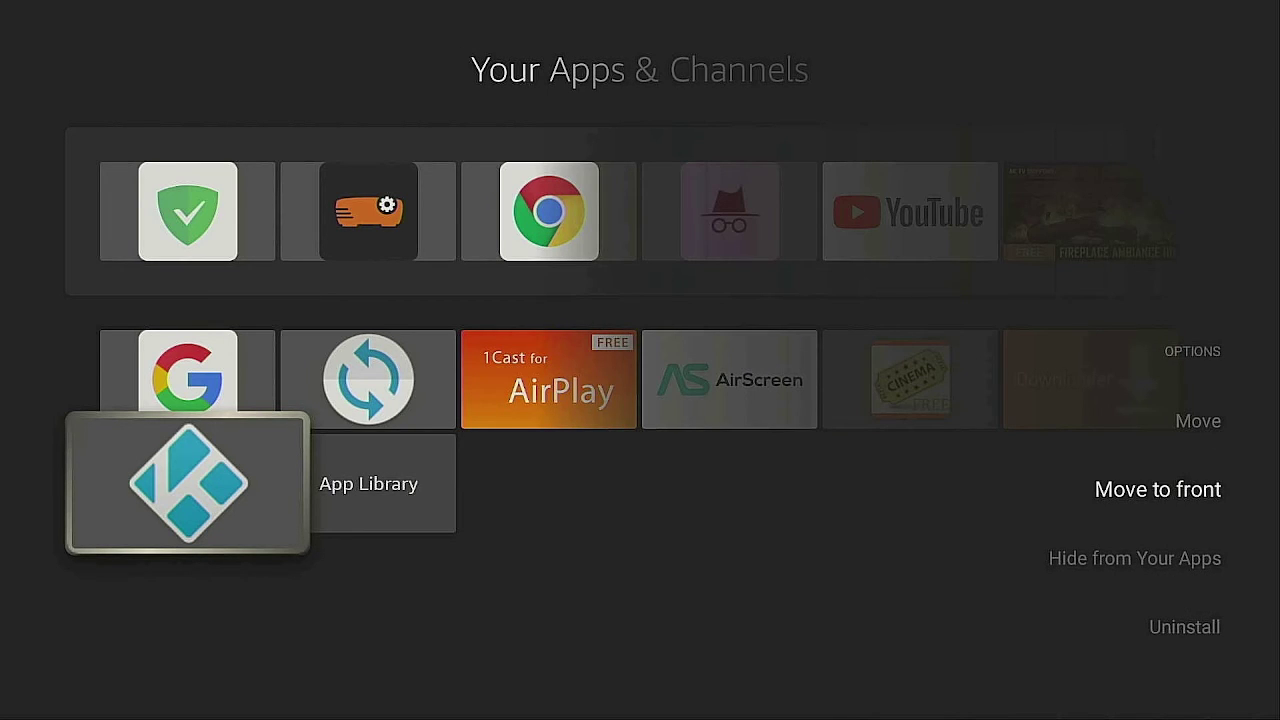
key(Return)
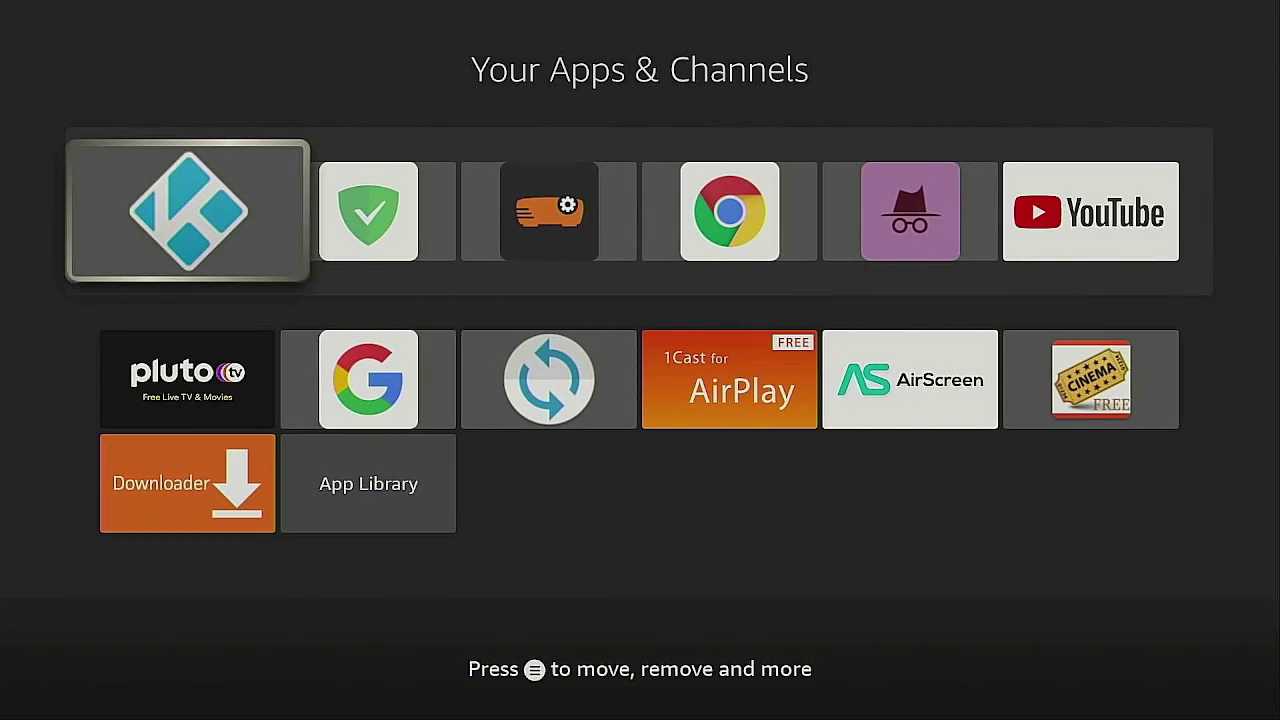
key(Escape)
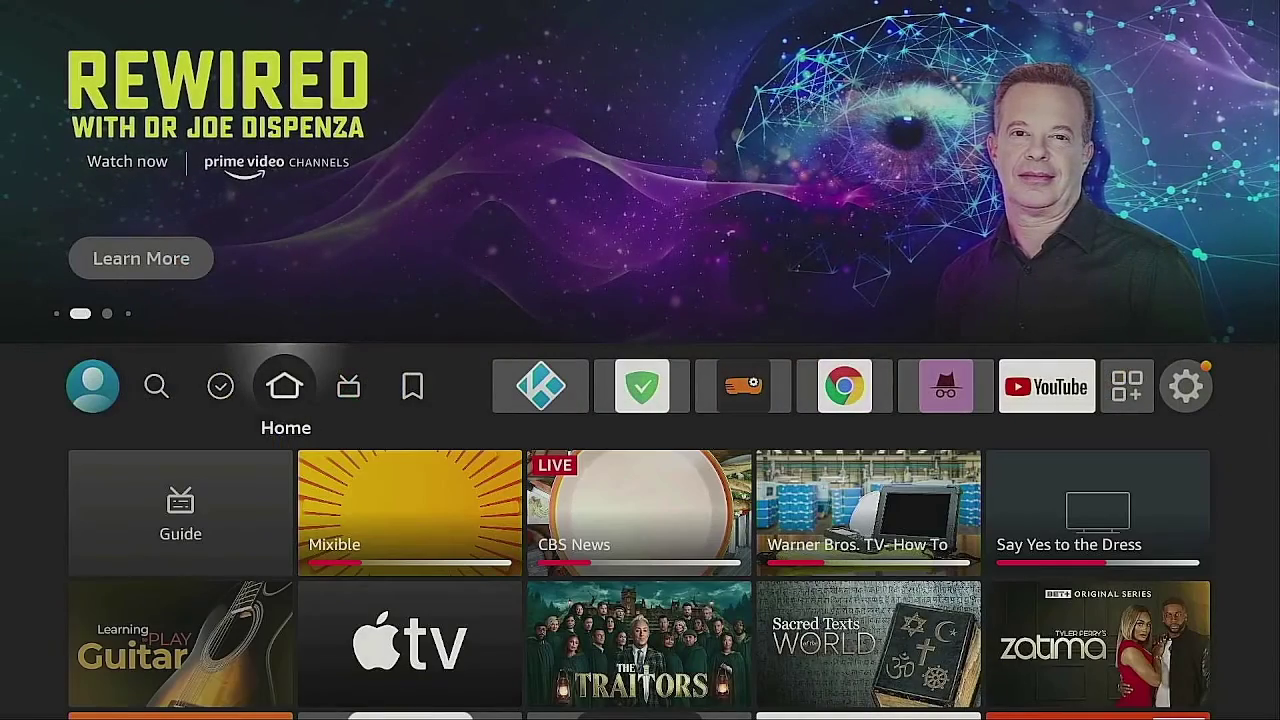
Launch Kodi, allow it access to the device's media and files, and return to the Fire TV home screen.
key(Right)
key(Right)
key(Right)
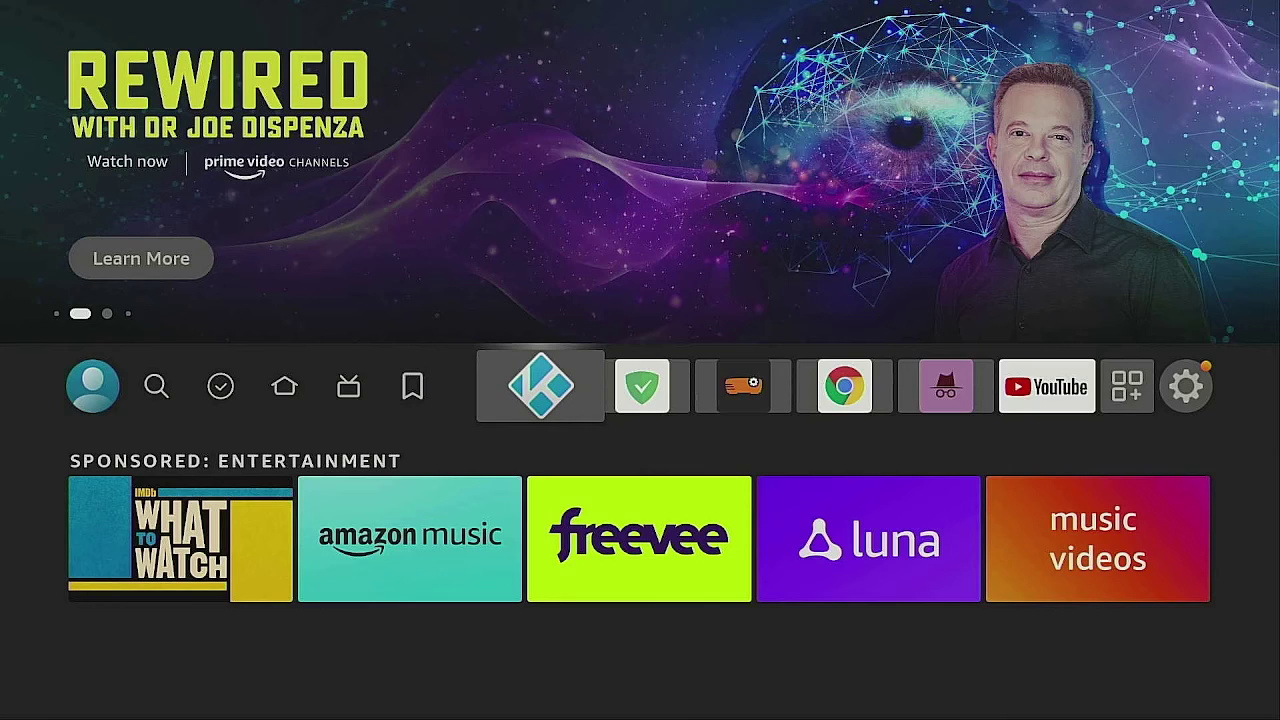
key(Return)
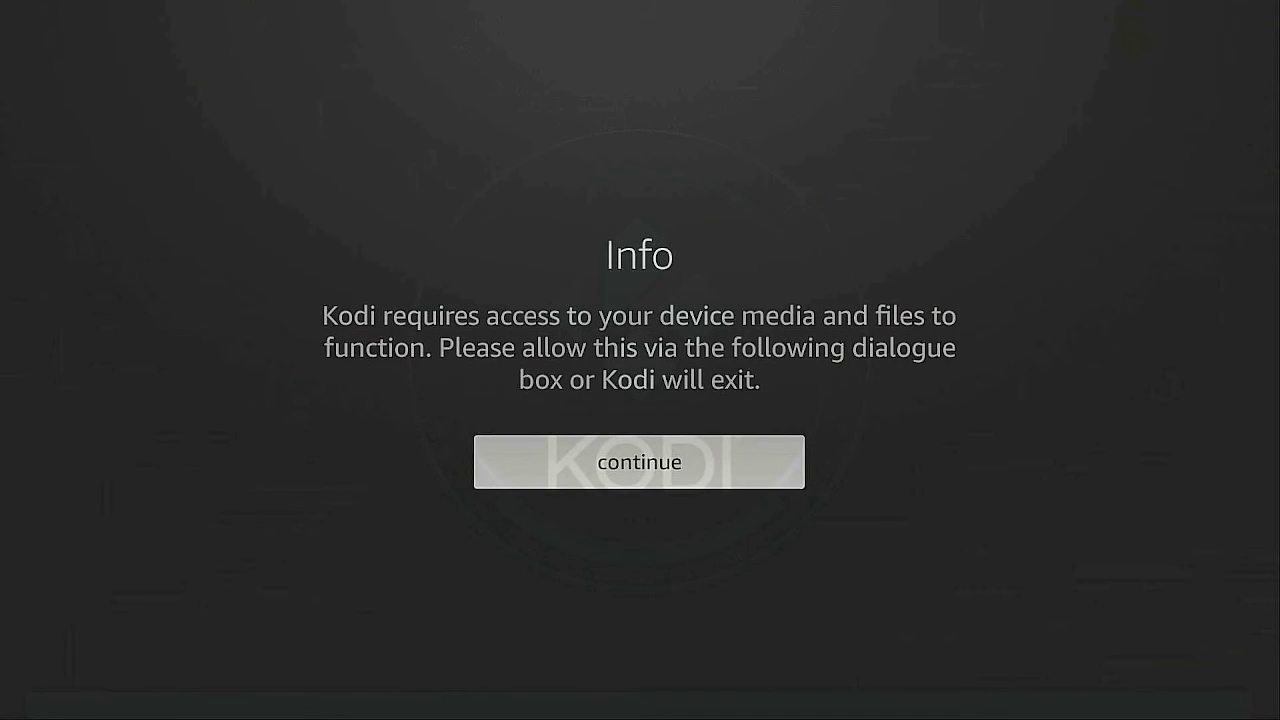
key(Return)
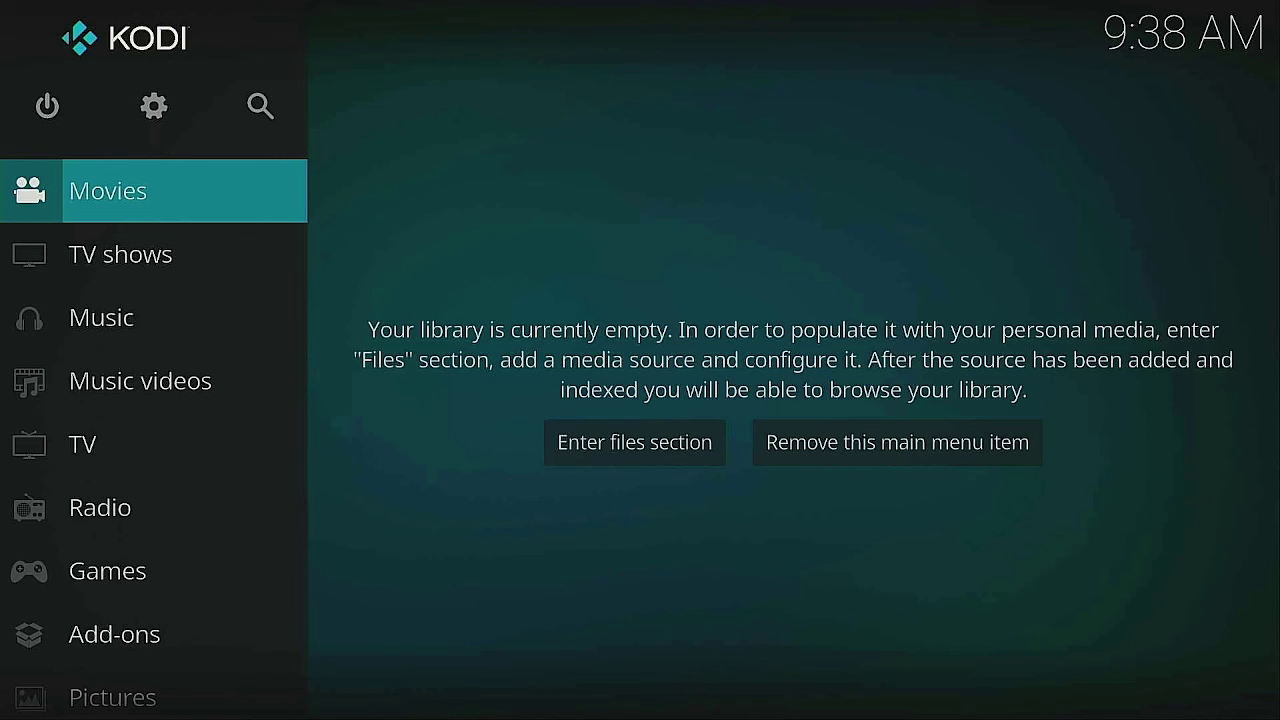
key(Home)
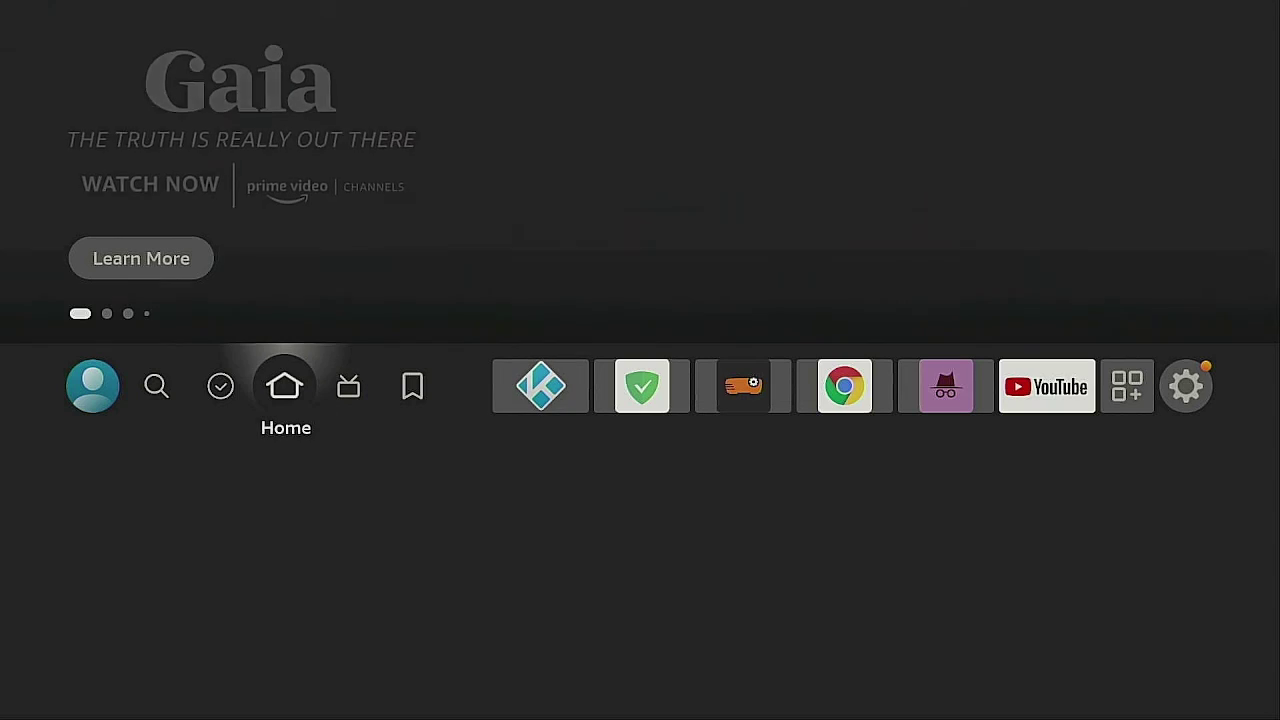